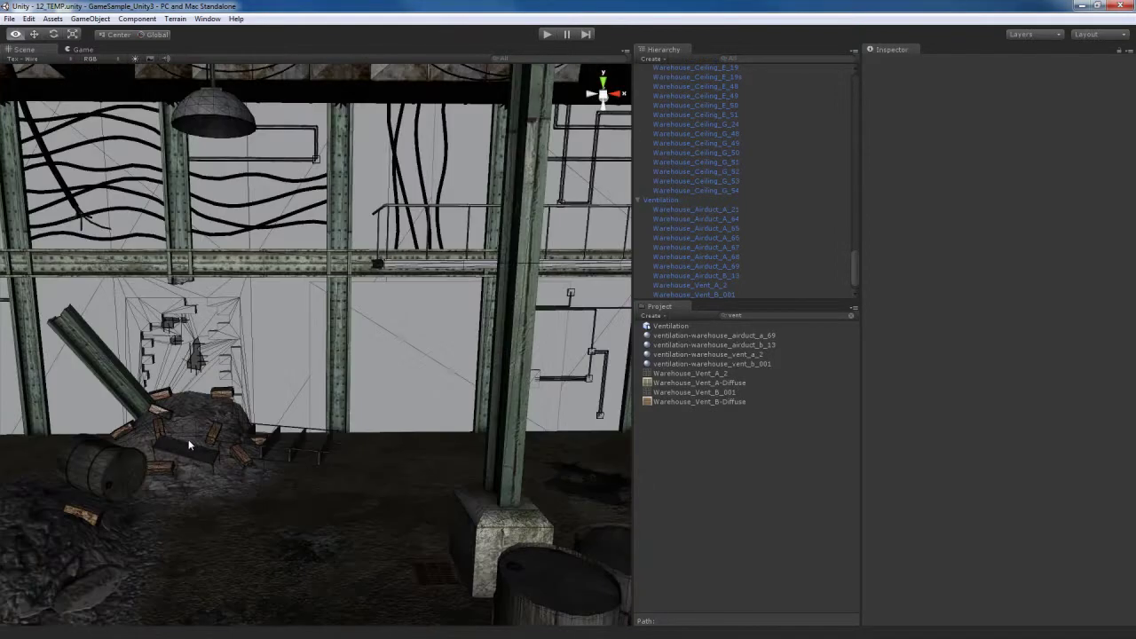
- Select the warehouse stairs below the catwalk and set their material's shader to Bumped Specular
key("a")
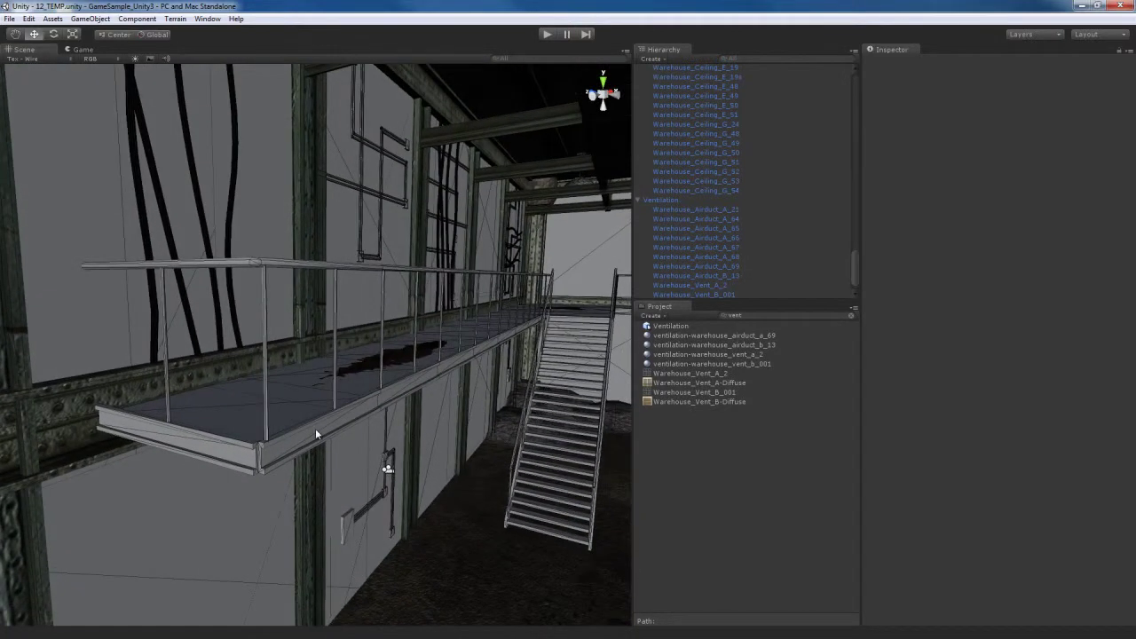
left_click(318, 430)
left_click(300, 396)
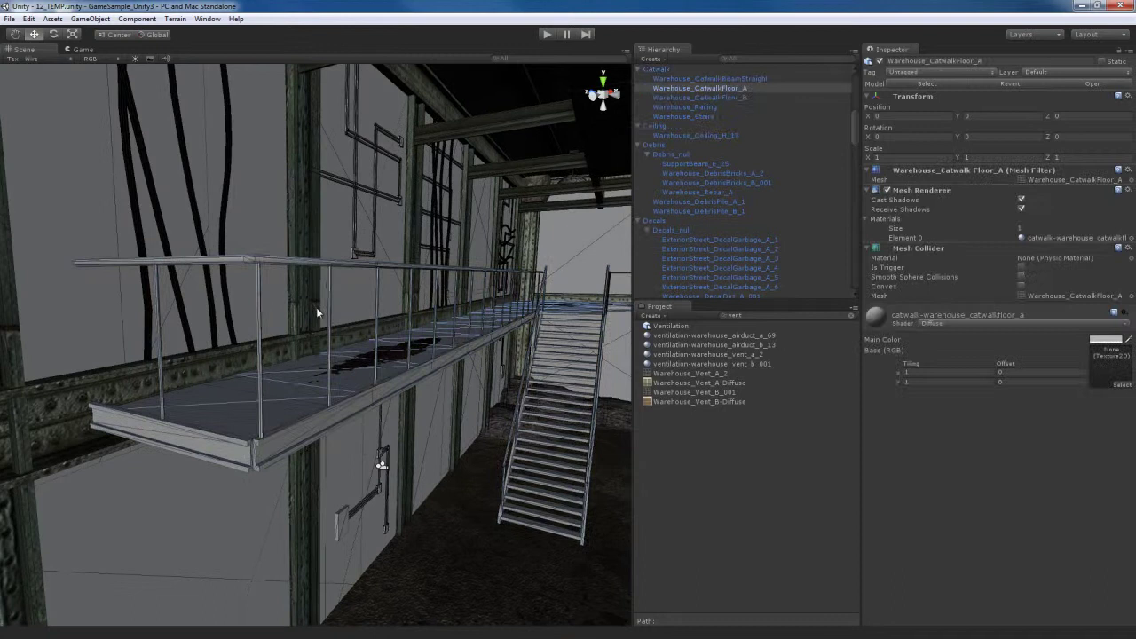
left_click(330, 265)
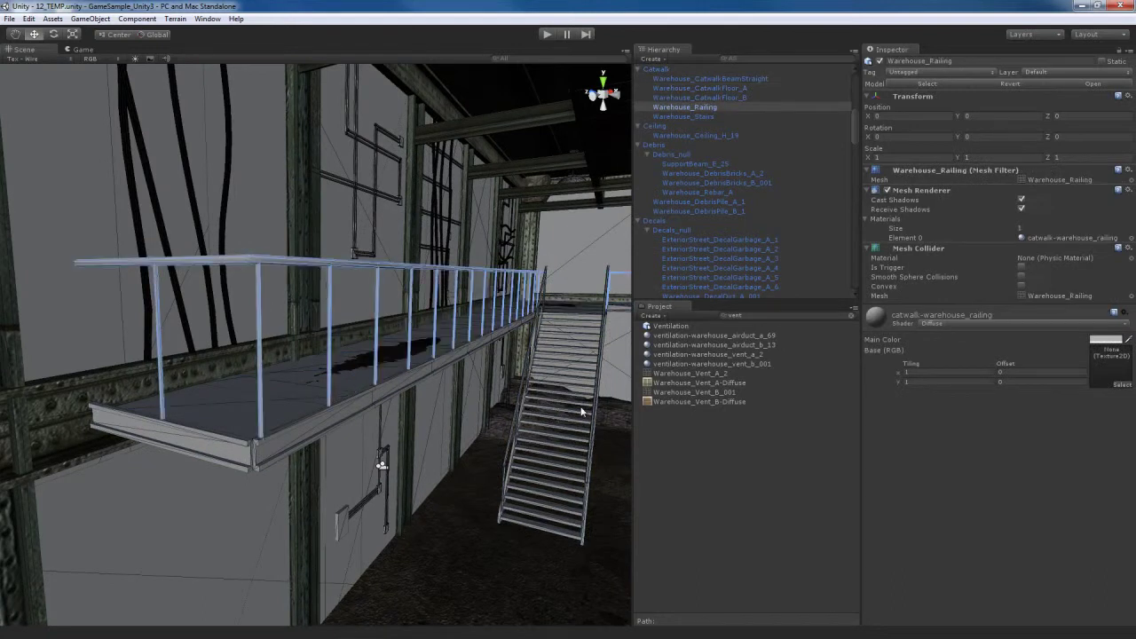
right_click_drag(589, 406, 423, 459)
left_click(355, 430)
right_click_drag(354, 429, 380, 419)
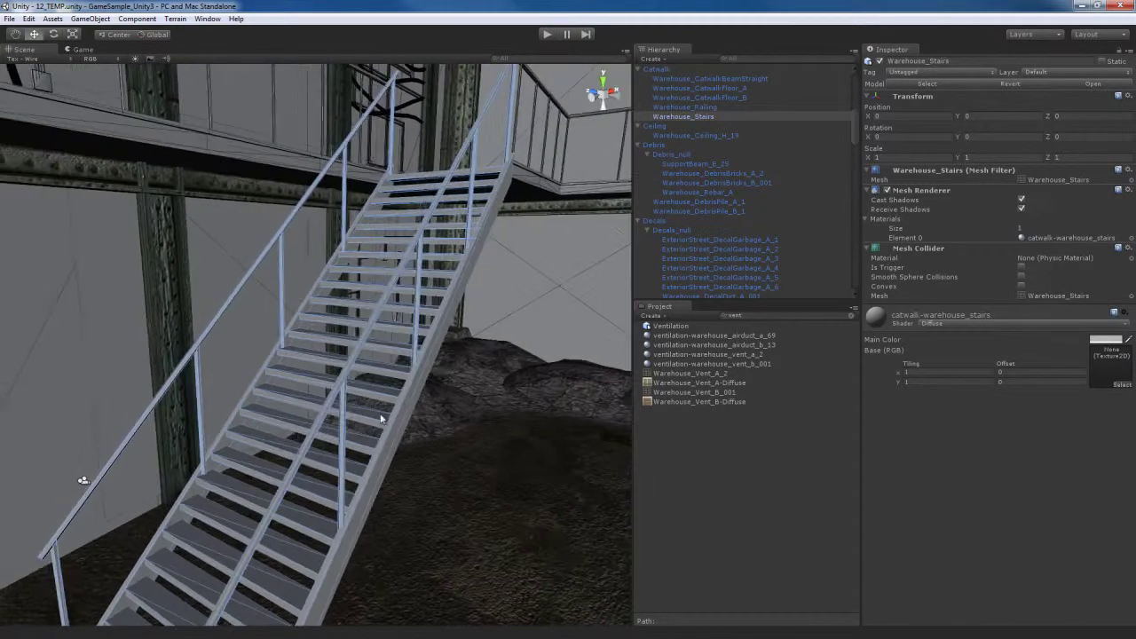
left_click(1008, 321)
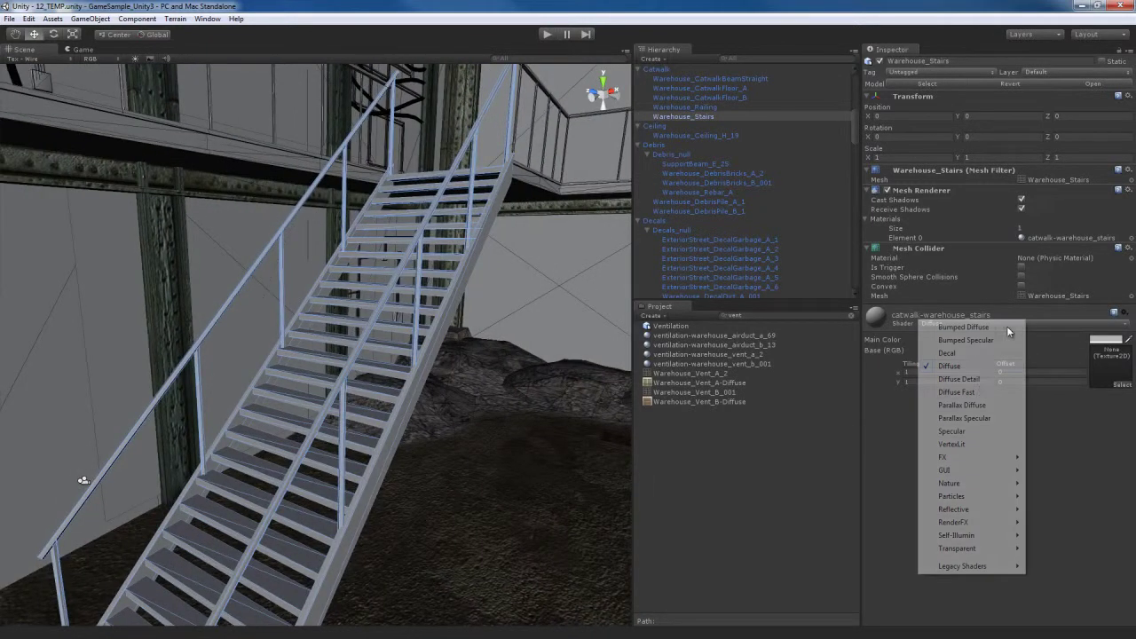
left_click(984, 354)
left_click(991, 325)
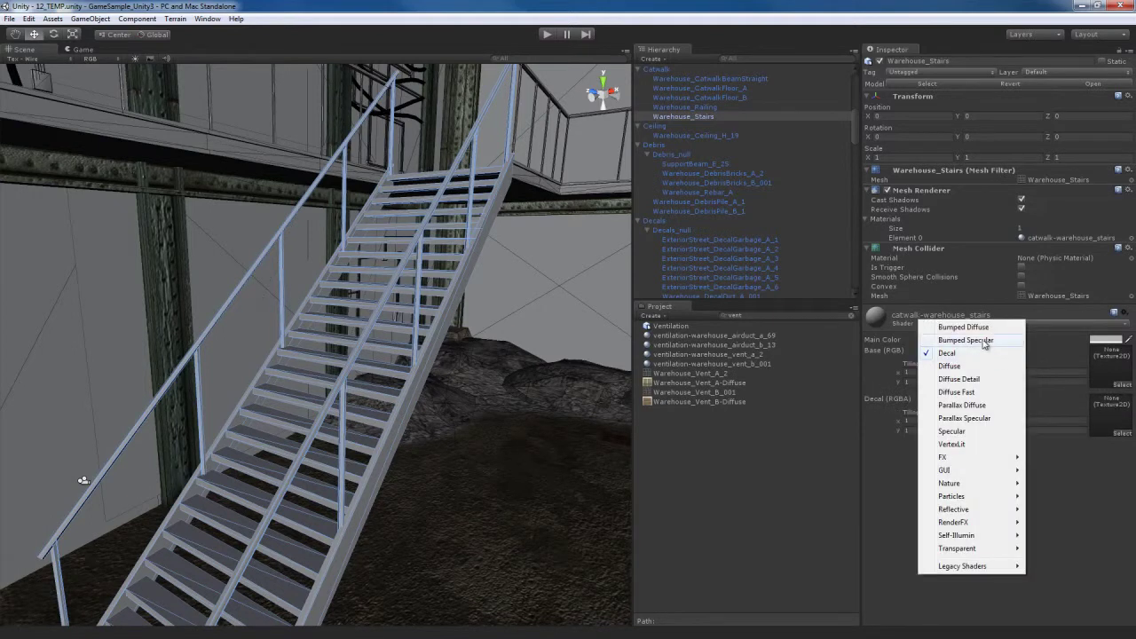
left_click(984, 344)
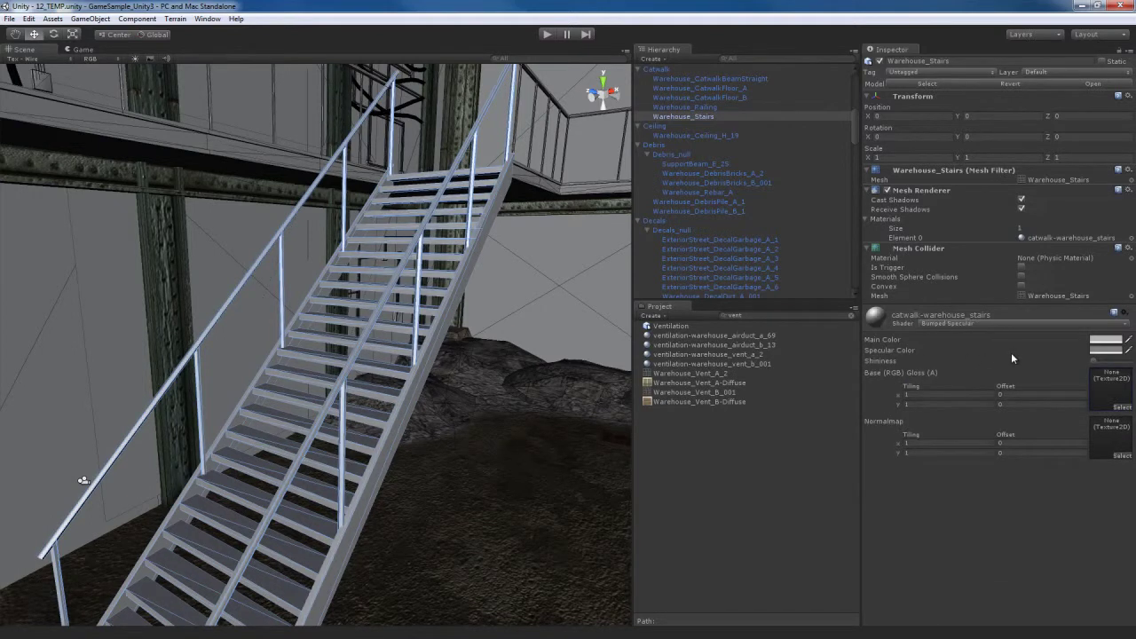
- Assign Warehouse_Stairs-Diffuse as the stairs material's base texture and Warehouse_Stairs-Bump as its normal map, fixing the normal map import
left_click(782, 317)
type("stairs")
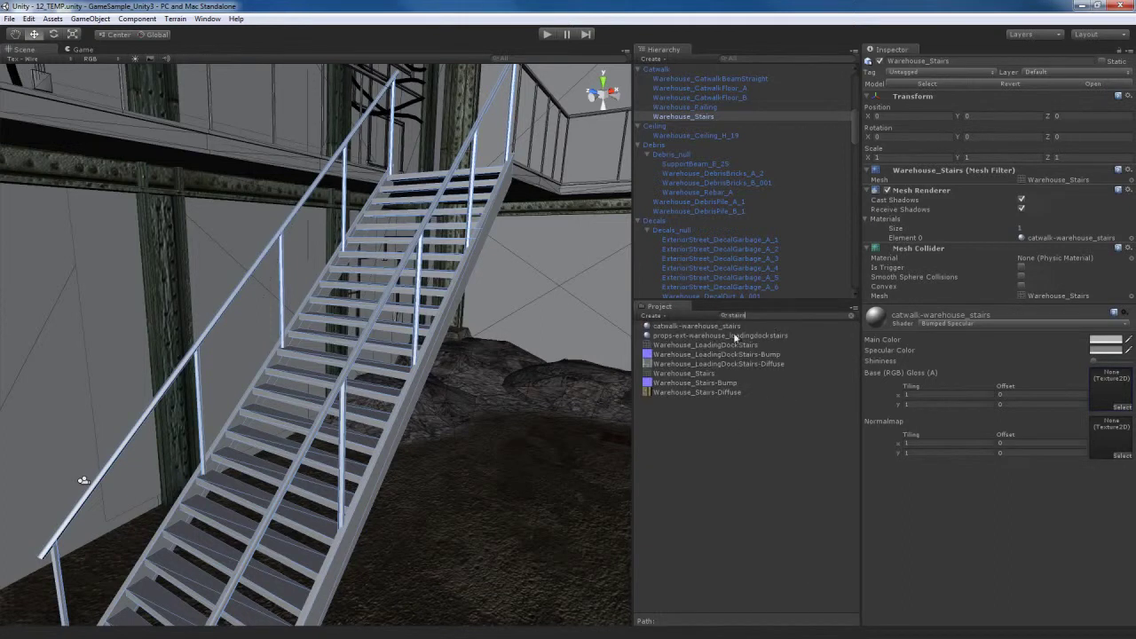
left_click_drag(694, 392, 1108, 389)
left_click_drag(730, 384, 1109, 439)
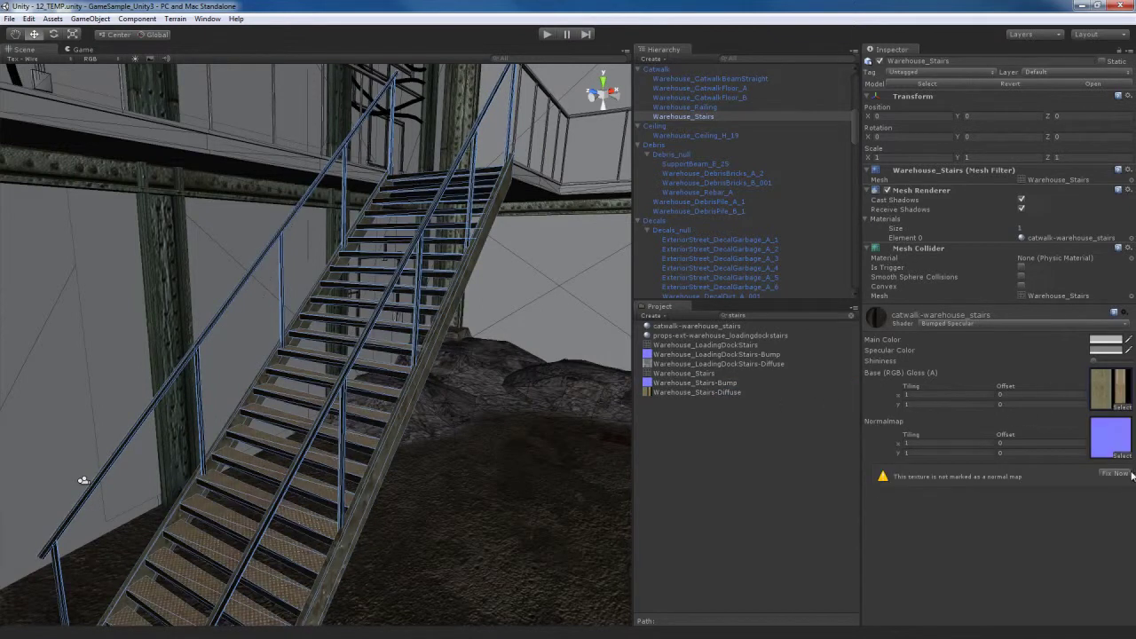
- Enable alpha generation from greyscale on the Warehouse_Stairs-Diffuse texture and apply the import setting
left_click(1109, 391)
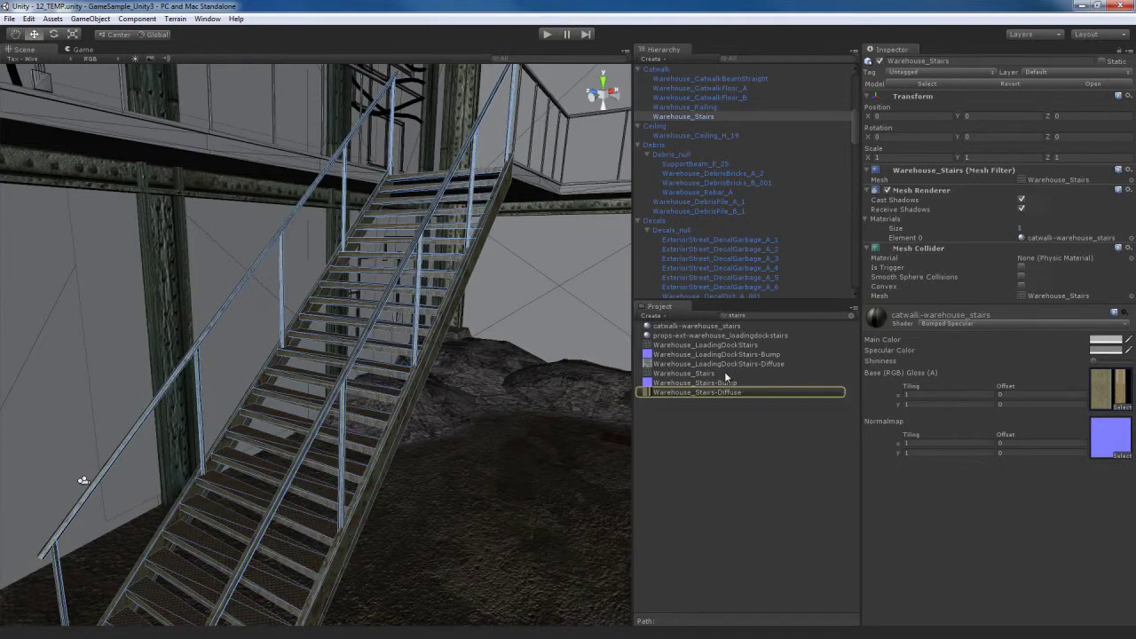
left_click(732, 391)
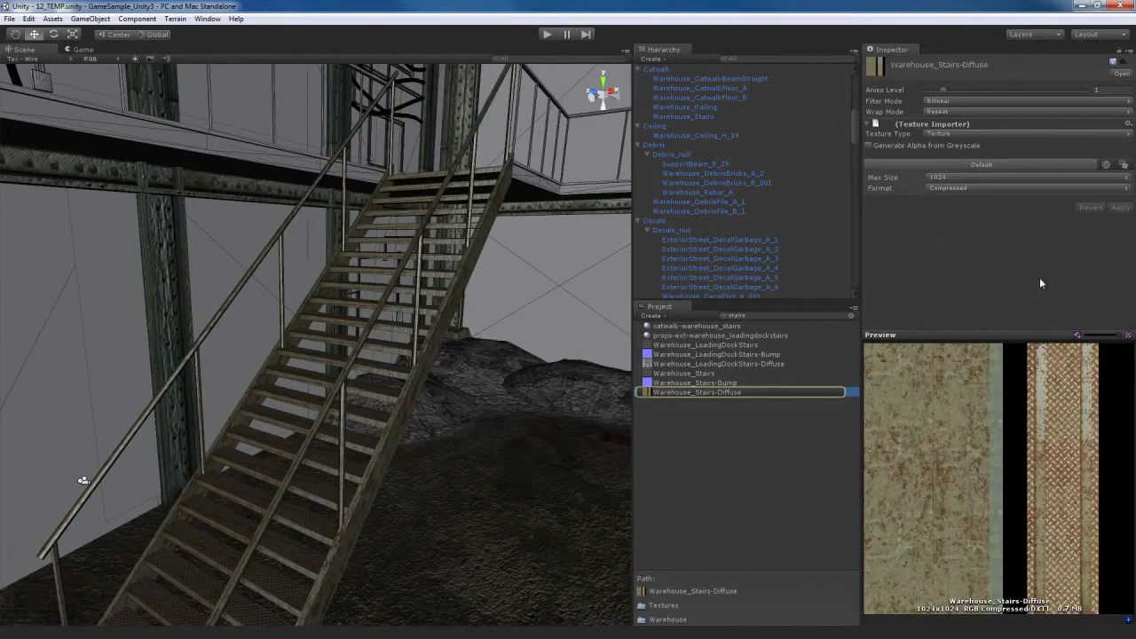
left_click(936, 144)
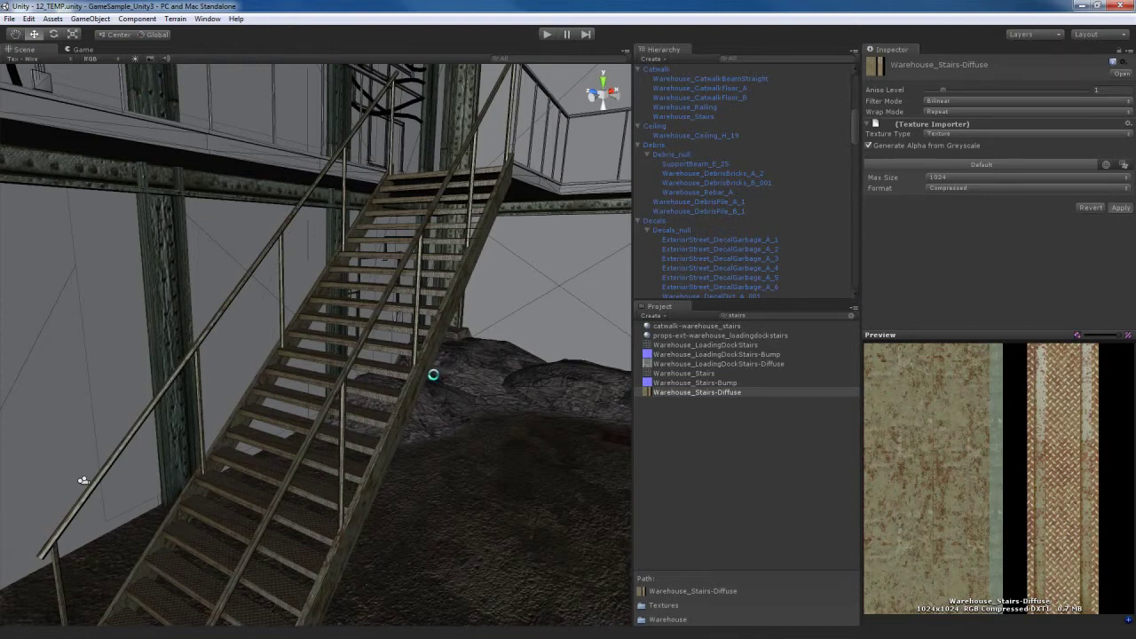
- Select the straight catwalk beam and set its material's shader to Bumped Specular
right_click_drag(416, 424, 411, 380)
left_click(368, 375)
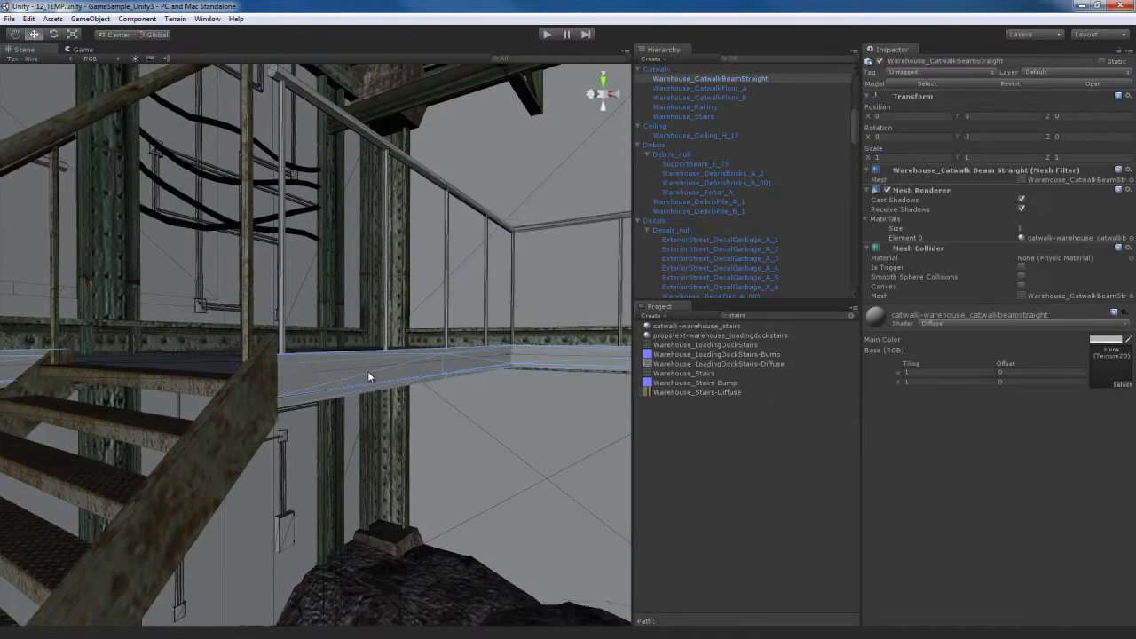
left_click(1028, 323)
left_click(983, 342)
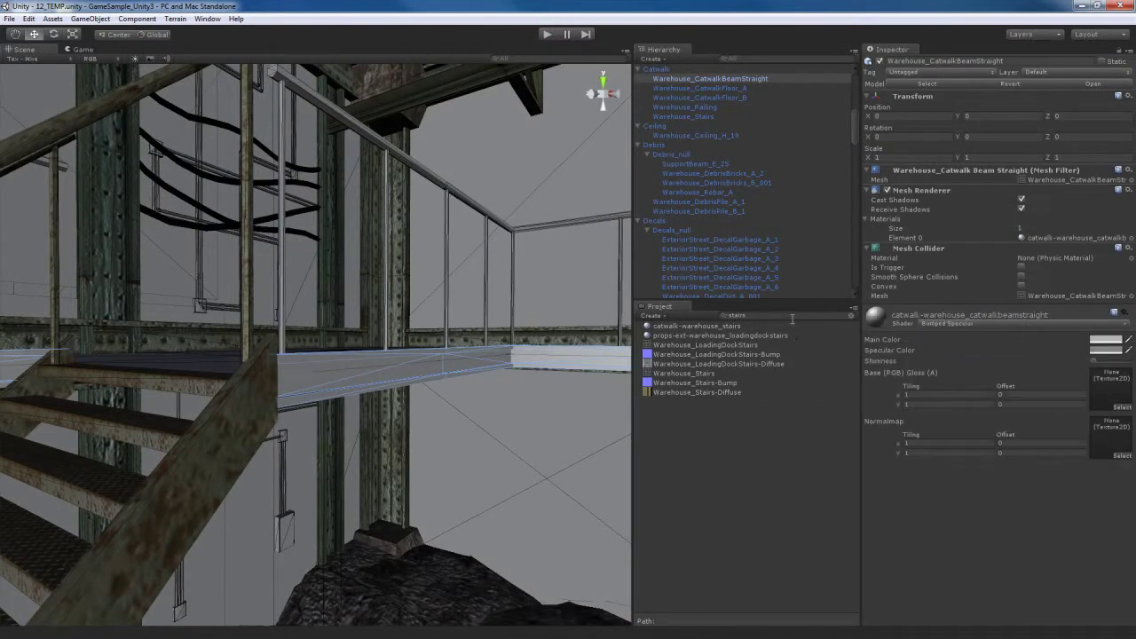
- Give the beam material the Warehouse_CatwalkBeamStraight-Diffuse base texture and the matching Bump normal map, fixing the normal map import
left_click(793, 319)
type("catwalk")
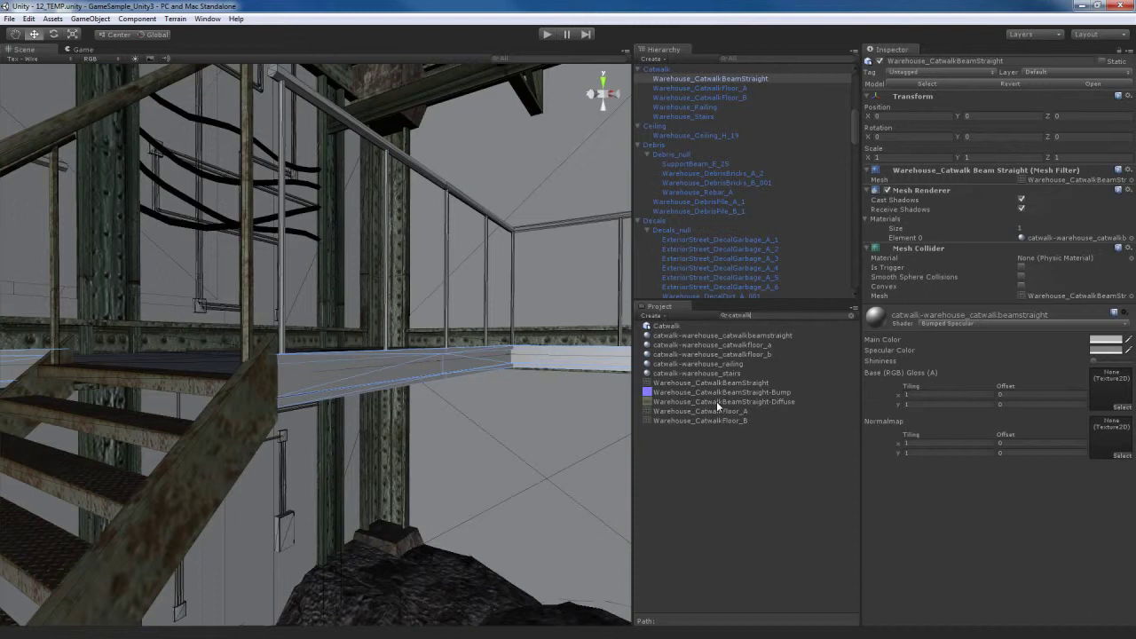
left_click_drag(716, 402, 1109, 391)
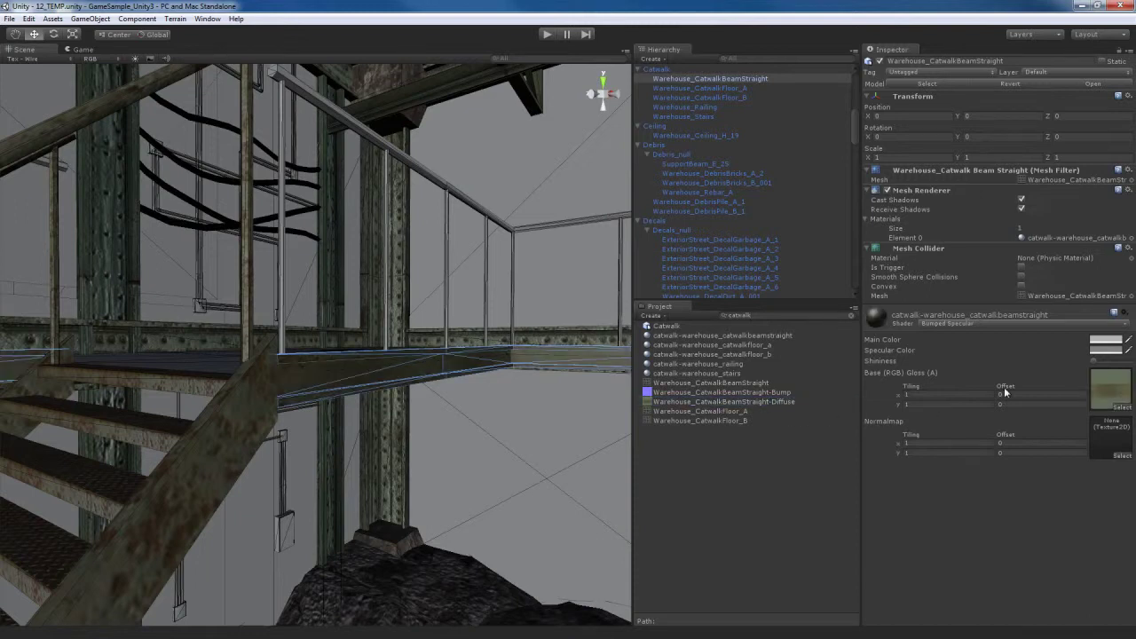
left_click_drag(721, 392, 1111, 439)
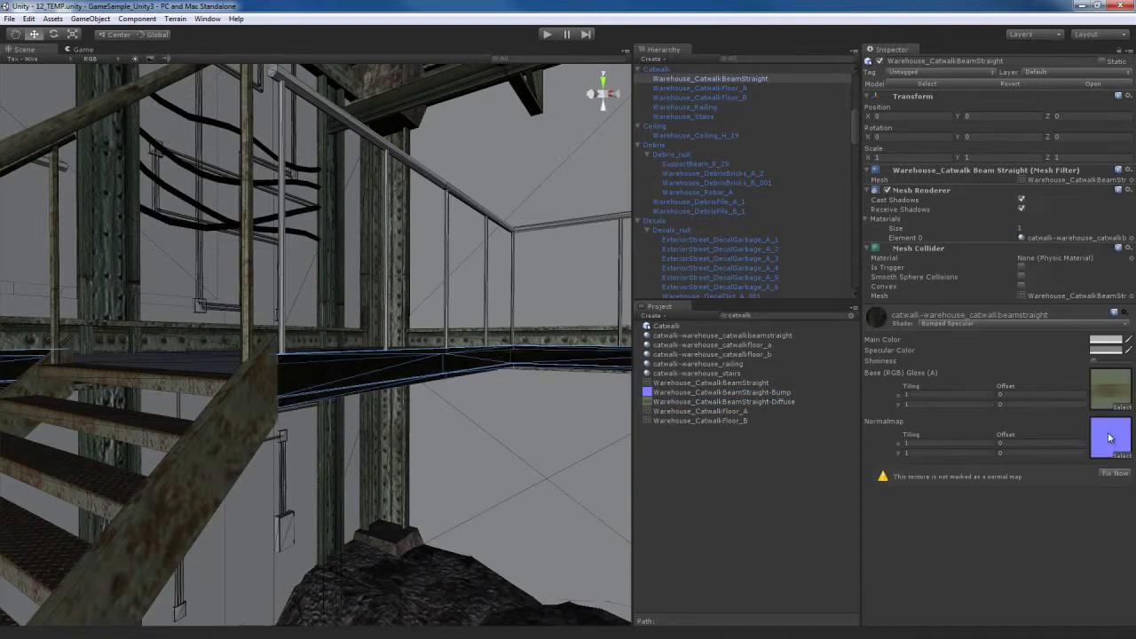
left_click(1115, 474)
- Enable alpha generation from greyscale on the Warehouse_CatwalkBeamStraight-Diffuse texture and apply the import setting
left_click(1114, 396)
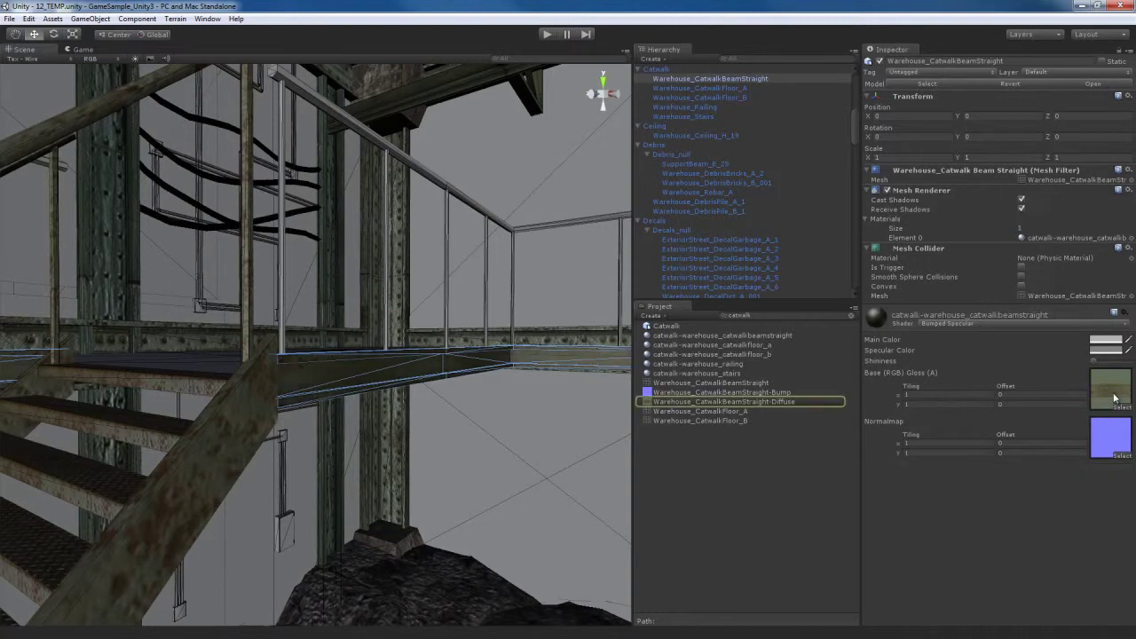
left_click(778, 402)
left_click(942, 148)
left_click(1120, 208)
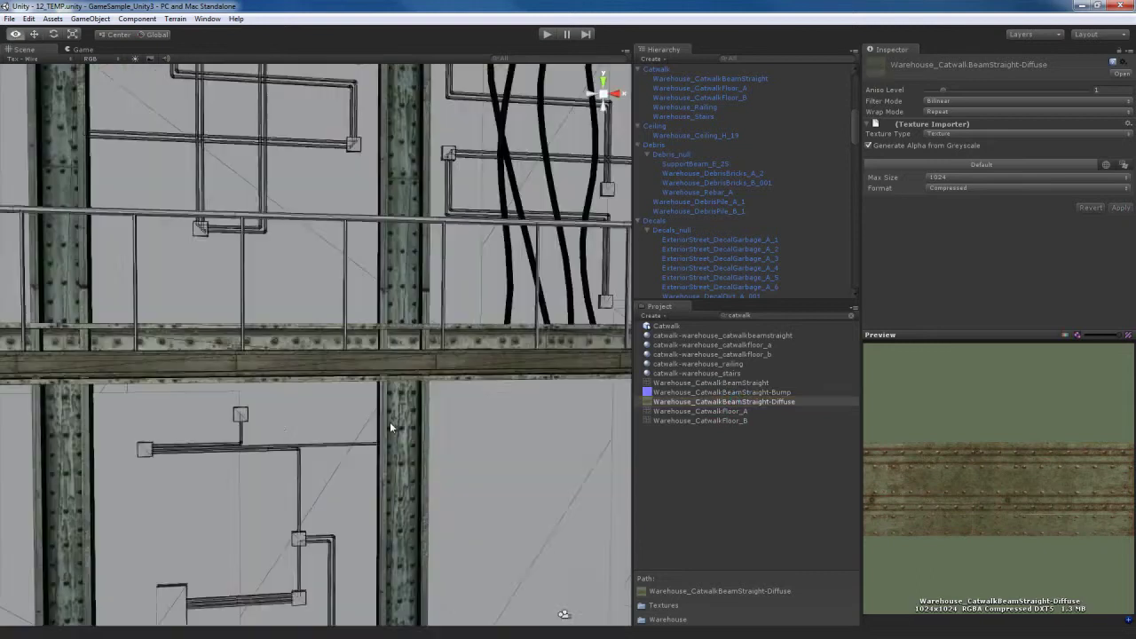
- Select the catwalk railing and set its material's shader to Specular
left_click_drag(390, 422, 522, 425, "alt")
right_click_drag(522, 425, 442, 394)
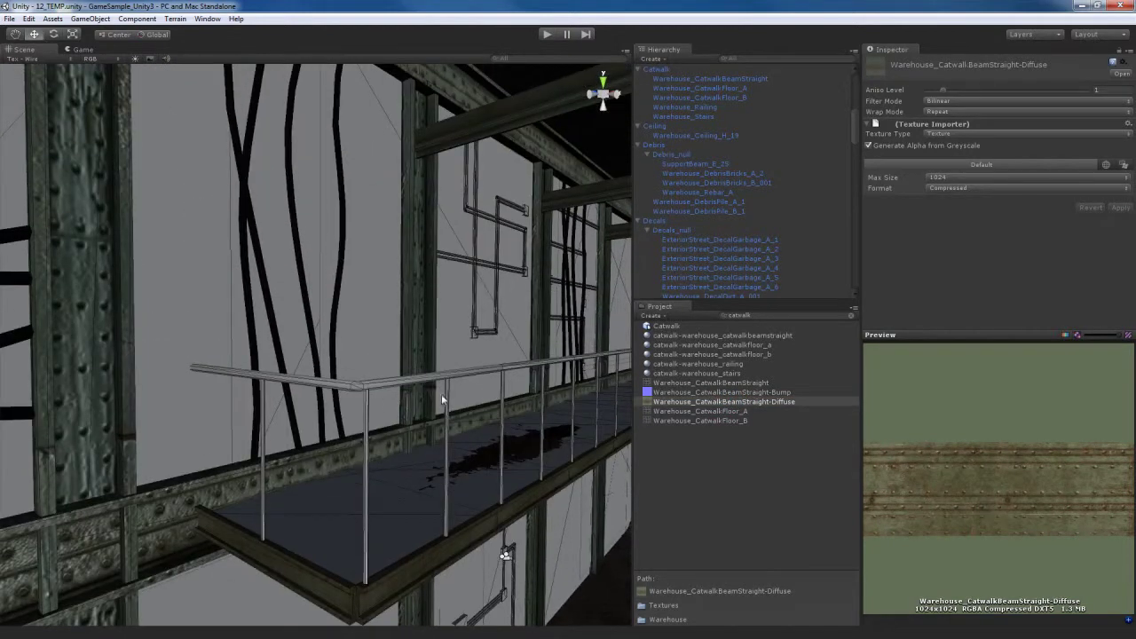
left_click(380, 383)
middle_click_drag(380, 383, 414, 338)
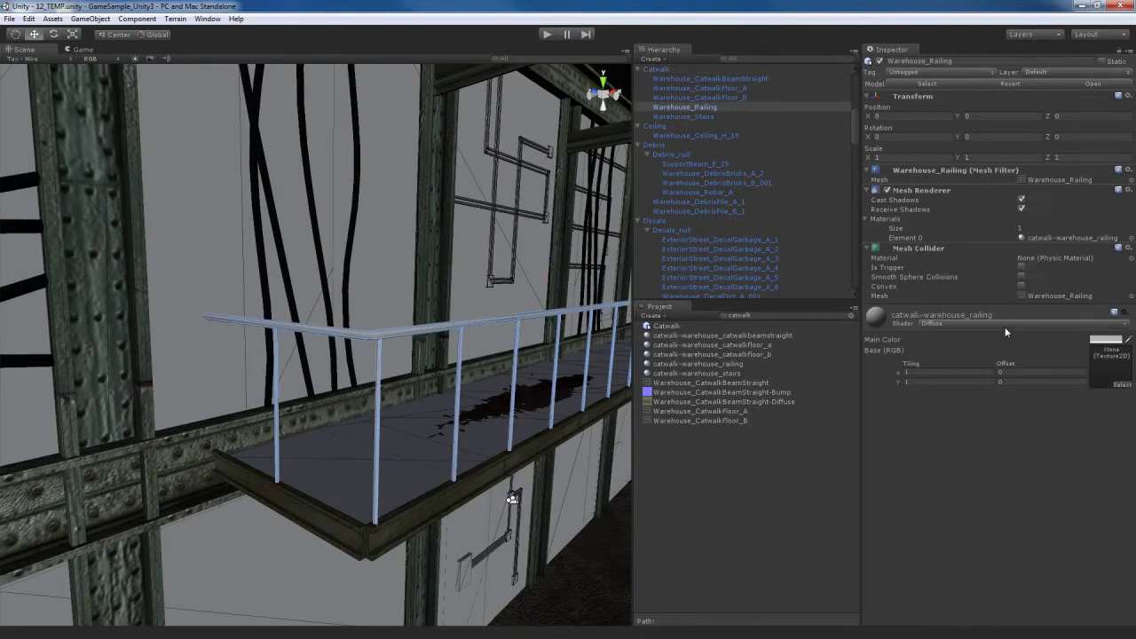
left_click(1005, 325)
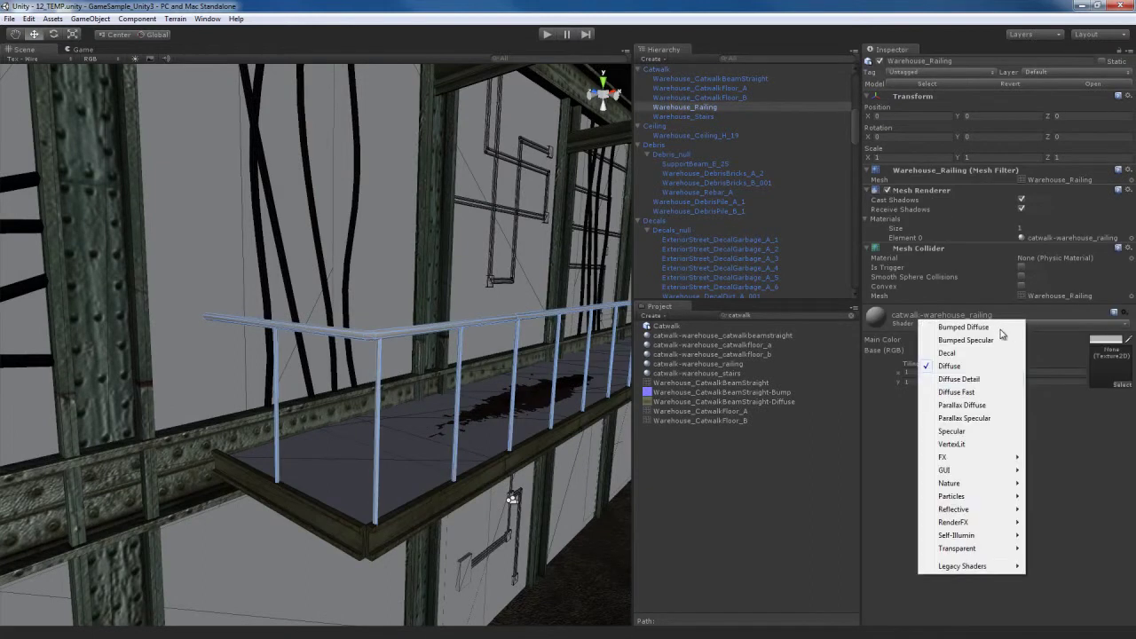
left_click(970, 431)
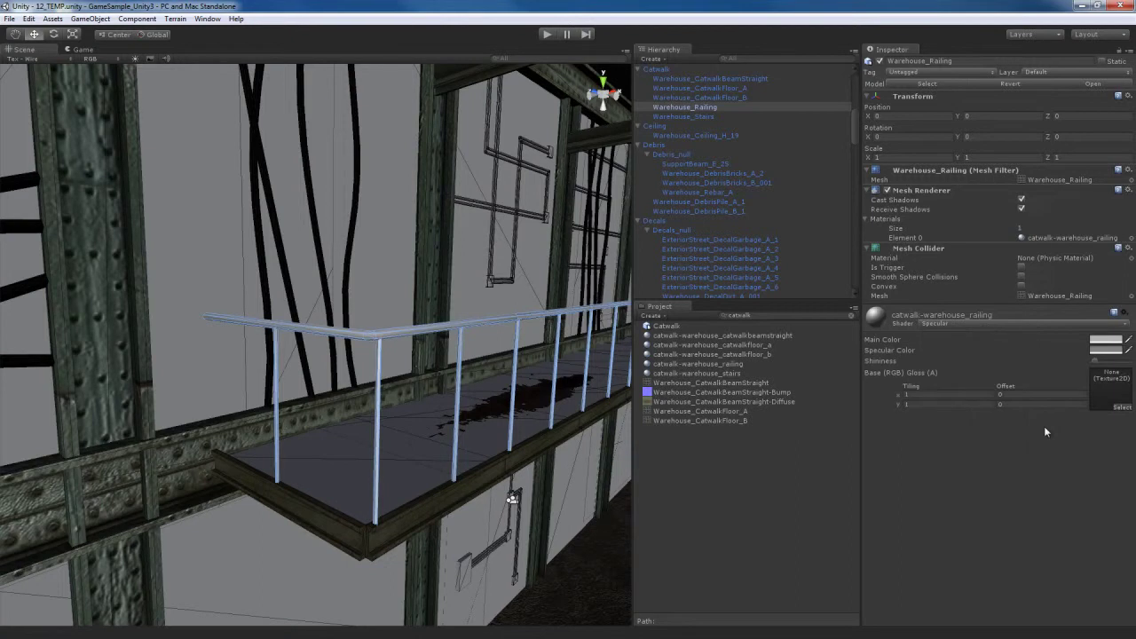
- Assign Warehouse_Railing_A-Diffuse as the railing material's base texture and apply alpha generation from greyscale to that texture
left_click(776, 317)
type("railing")
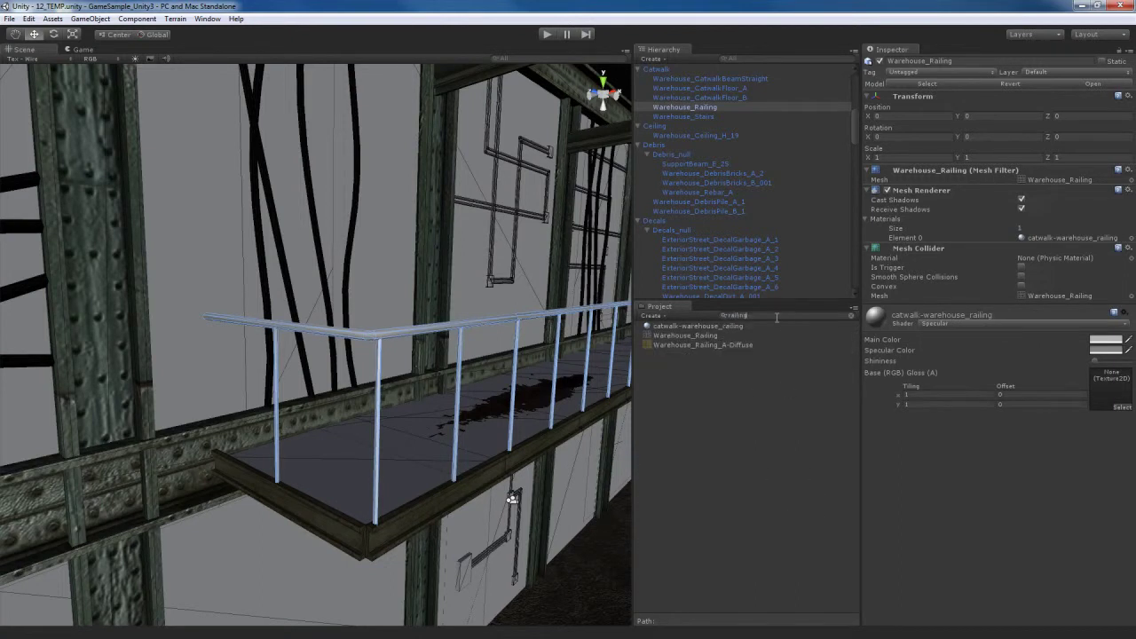
left_click_drag(701, 344, 1117, 396)
double_click(1111, 390)
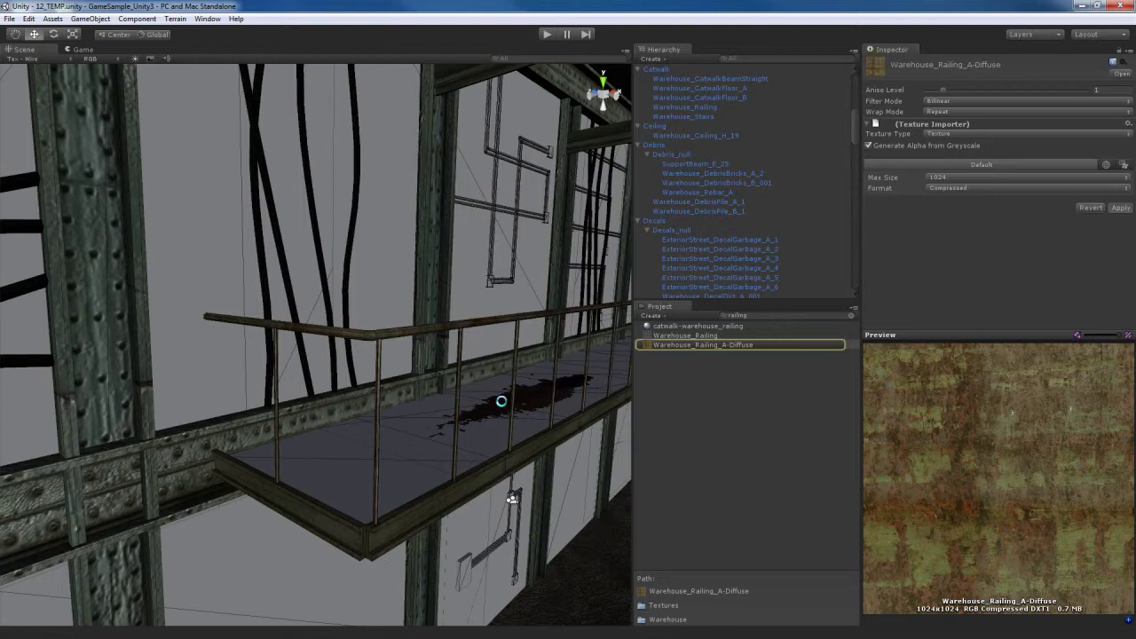
- Select the catwalk floor Warehouse_CatwalkFloor_A and set its material's shader to Bumped Specular
right_click_drag(427, 389, 441, 407)
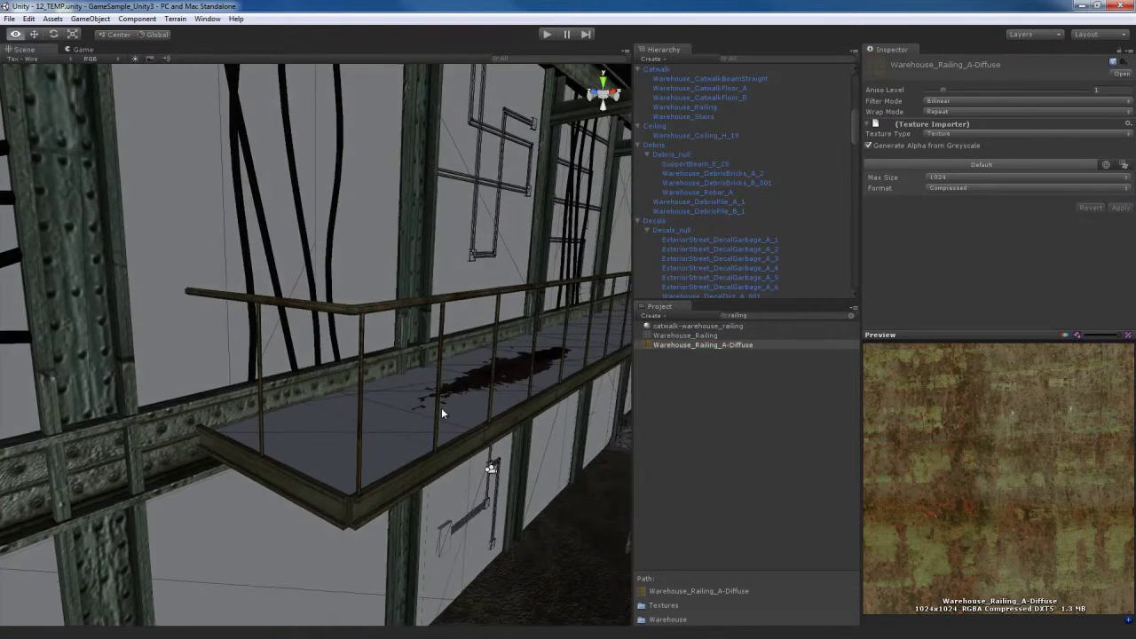
left_click(384, 433)
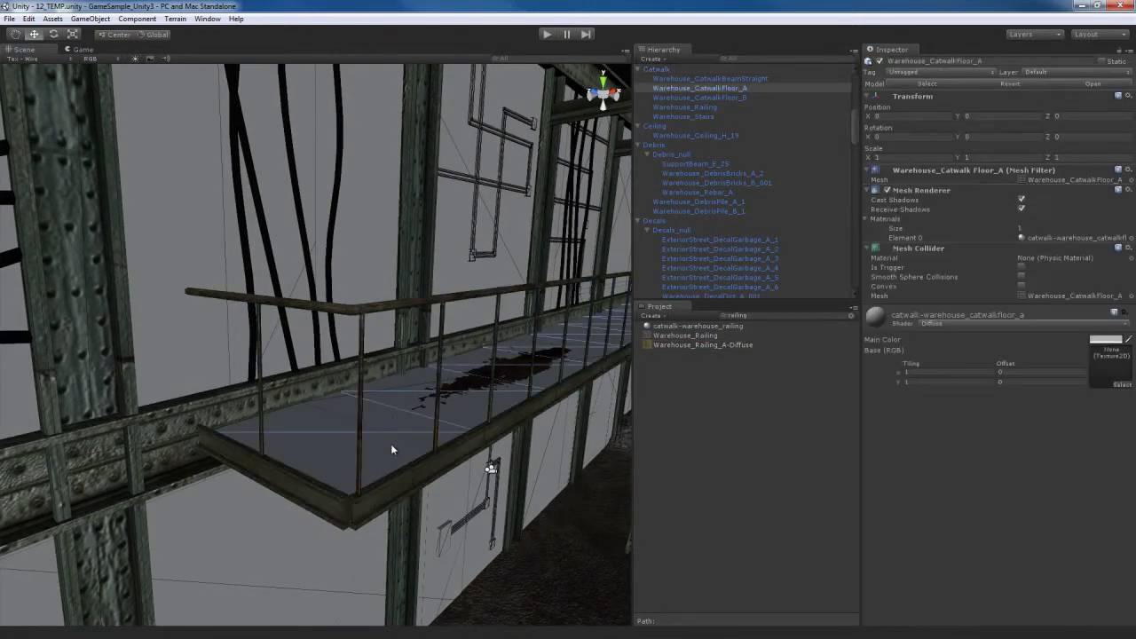
left_click(993, 326)
left_click(988, 345)
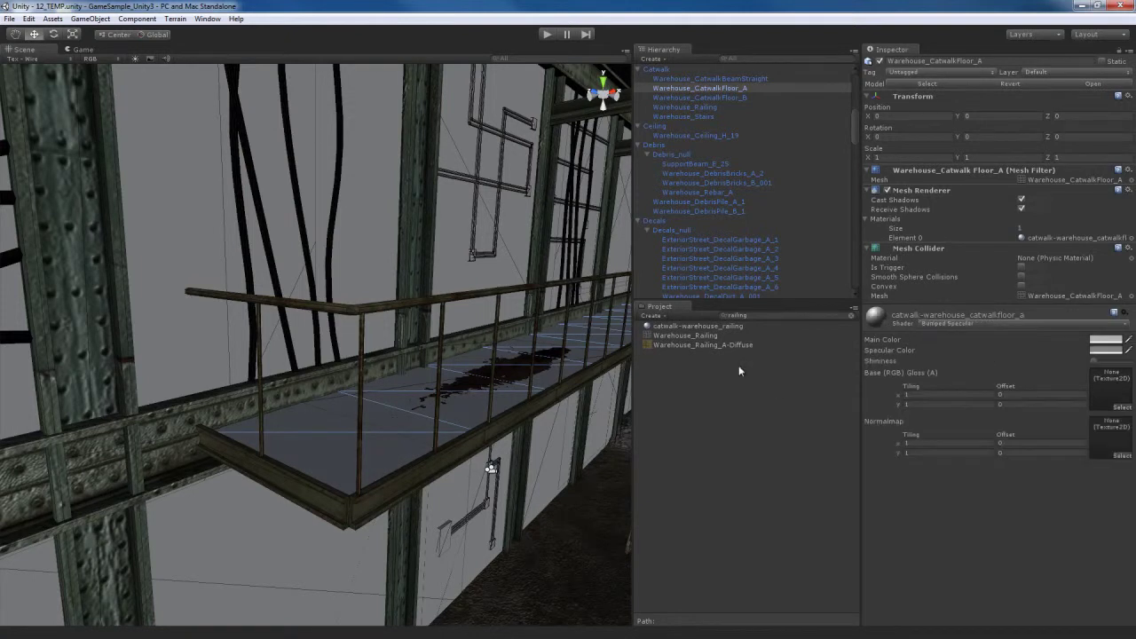
- Find the floor textures and assign Warehouse_IntFloor_D-Diffuse and Warehouse_IntFloor_D-Bump to the catwalk floor A material, fixing the normal map import
left_click(769, 317)
type("catwal")
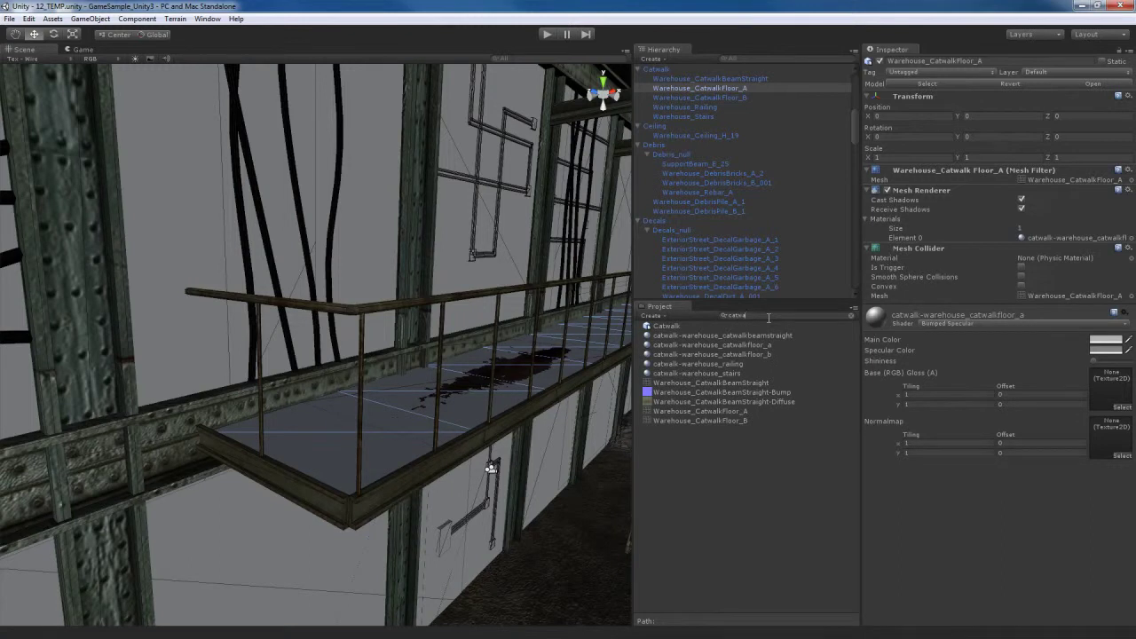
key("BackSpace")
key("BackSpace")
key("BackSpace")
key("BackSpace")
key("BackSpace")
key("BackSpace")
type("floor")
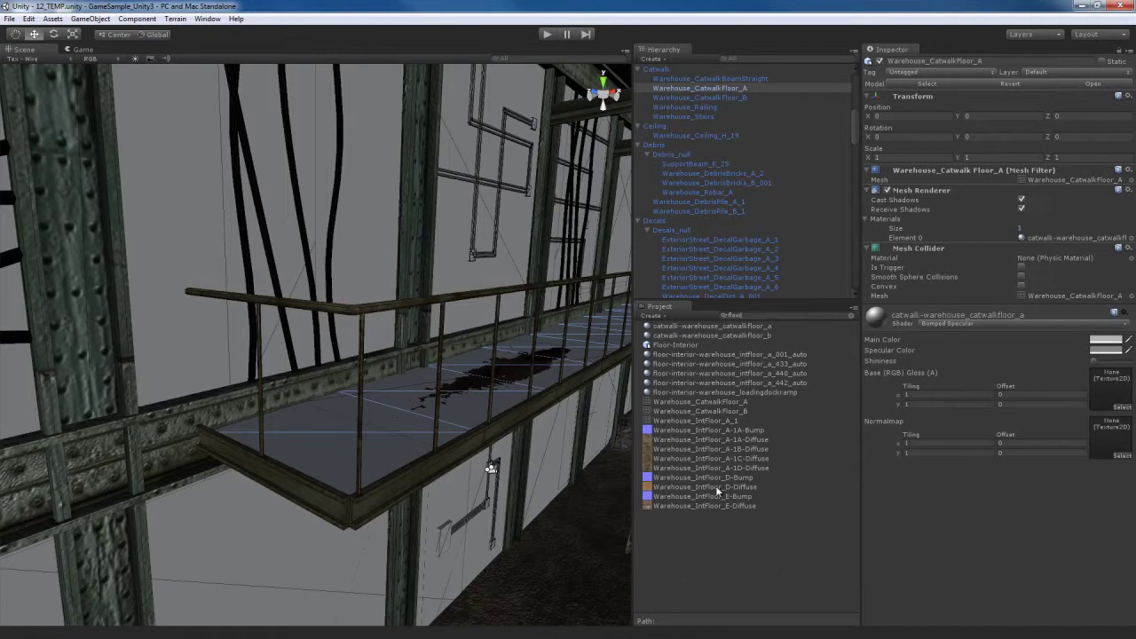
left_click_drag(686, 485, 1121, 390)
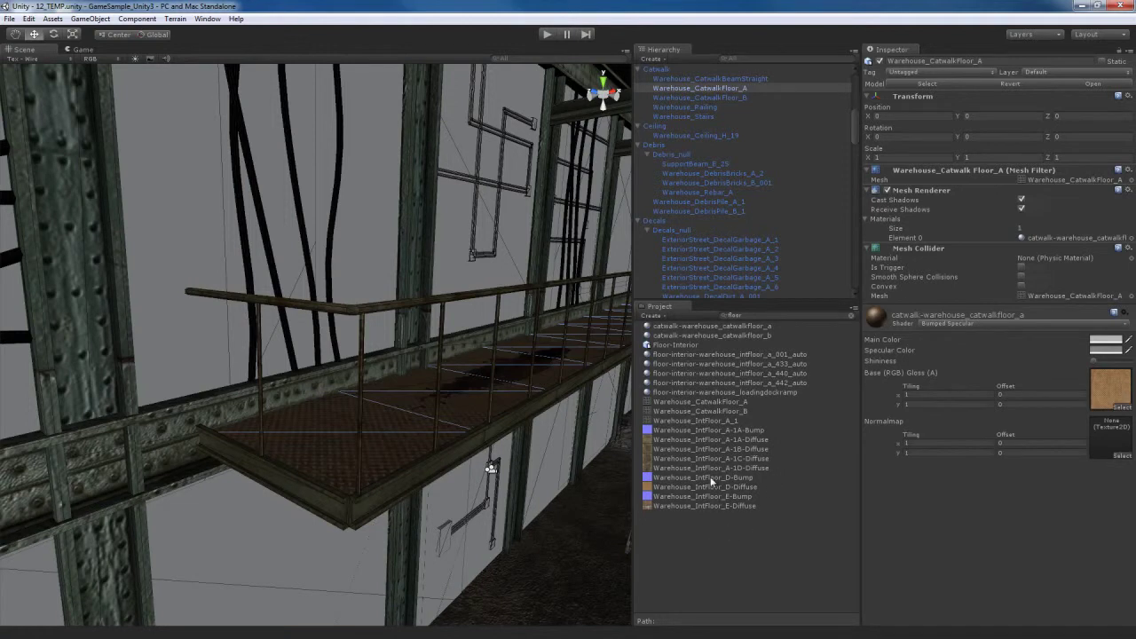
left_click_drag(710, 476, 1102, 442)
left_click(1116, 474)
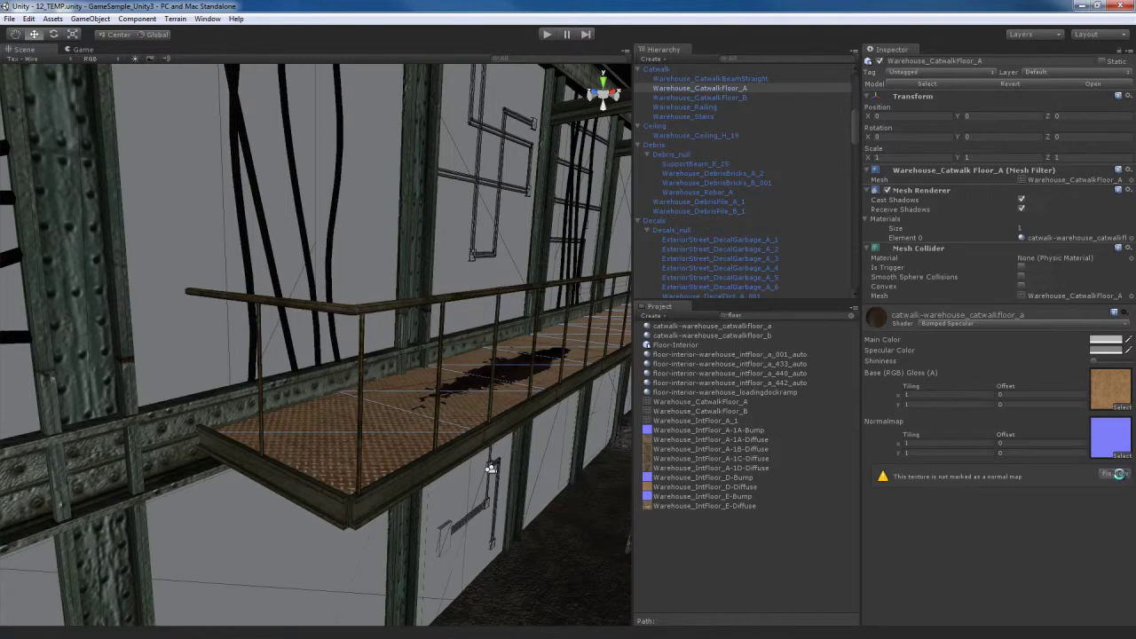
- Enable alpha generation from greyscale on the Warehouse_IntFloor_D-Diffuse texture and apply the import setting
left_click(739, 490)
left_click(939, 146)
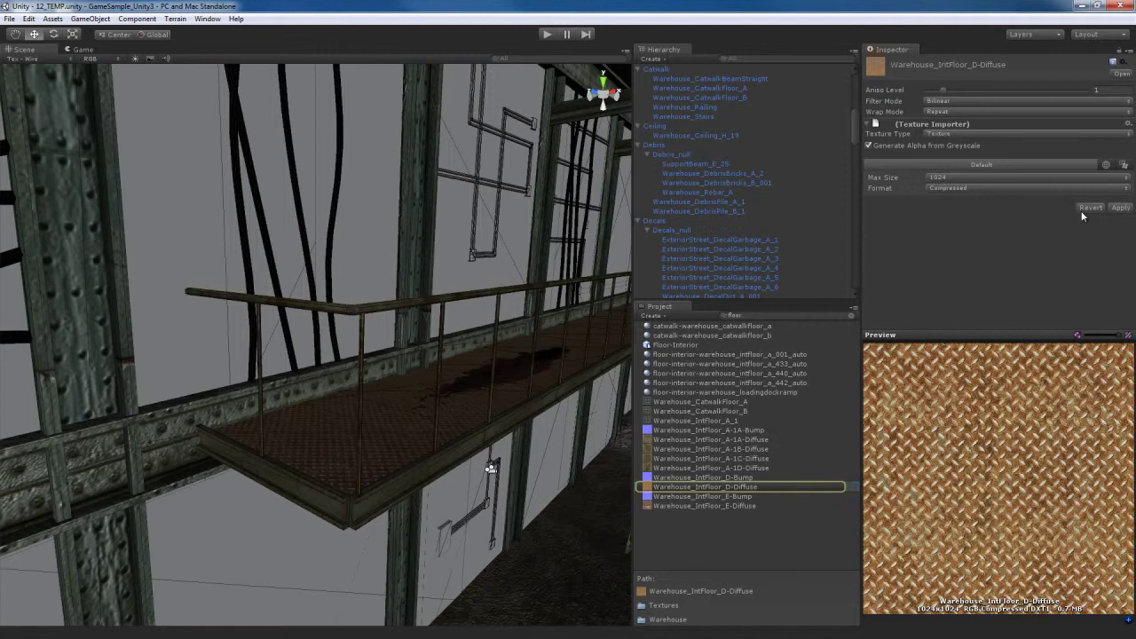
left_click(1120, 206)
- Select the catwalk floor Warehouse_CatwalkFloor_B and set its material's shader to Bumped Specular
right_click_drag(177, 439, 389, 220)
key("w")
left_click(389, 220)
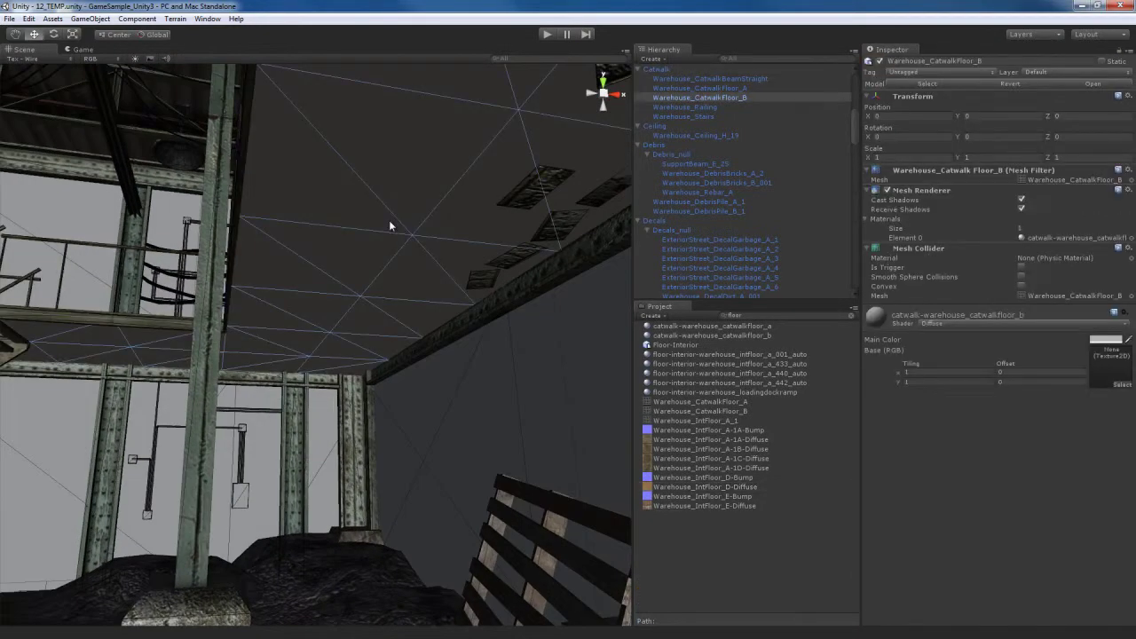
left_click(1021, 324)
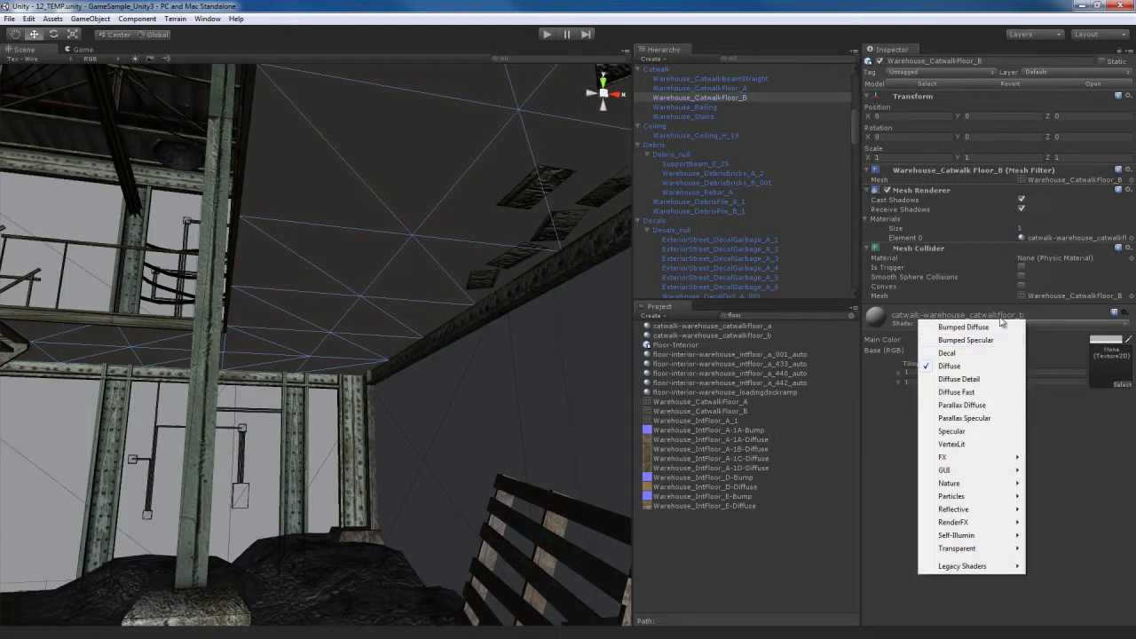
left_click(976, 340)
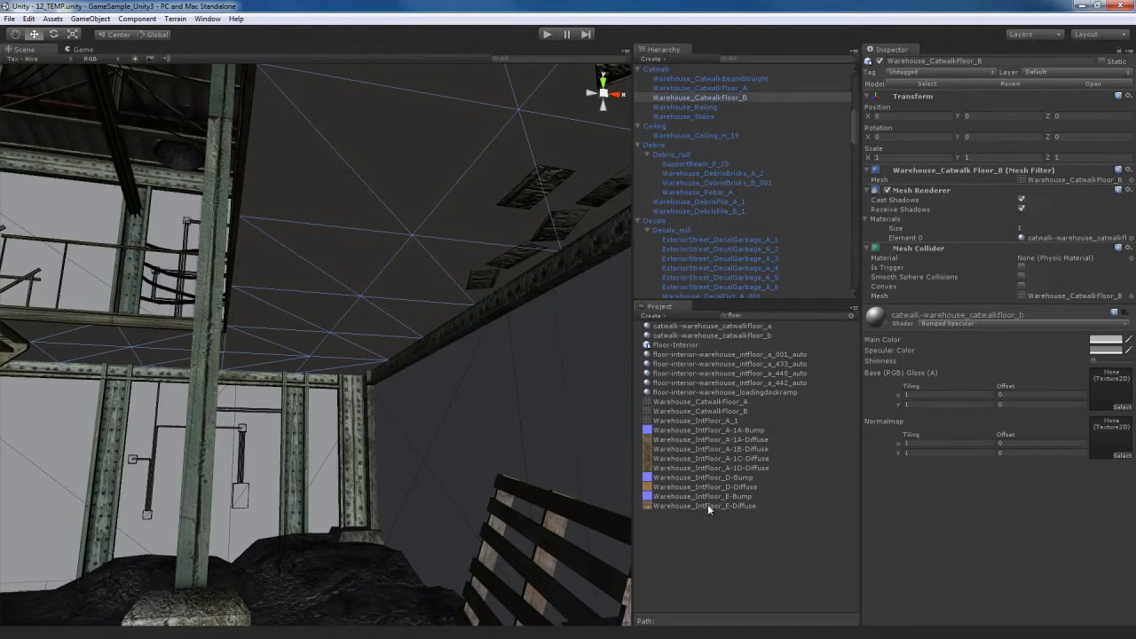
- Assign Warehouse_IntFloor_E-Diffuse and a fixed Warehouse_IntFloor_E-Bump normal map to the catwalk floor B material, and enable alpha generation from greyscale on the diffuse texture
left_click_drag(703, 506, 1107, 392)
mouse_move(707, 493)
left_mouse_down()
mouse_move(997, 482)
mouse_move(1108, 441)
left_mouse_up()
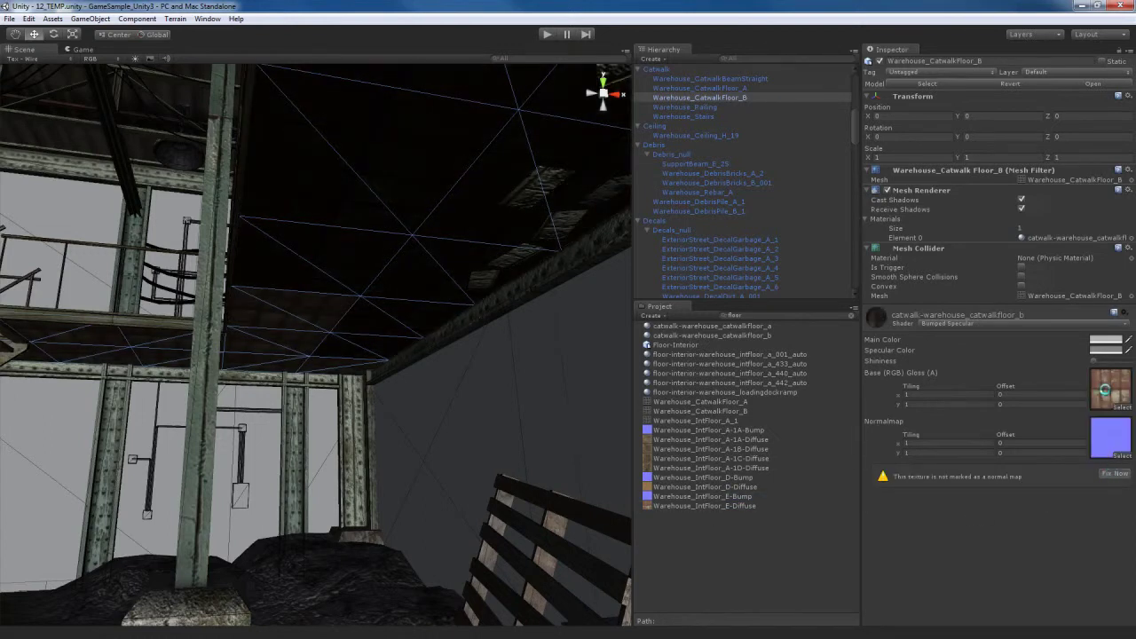
left_click(1105, 391)
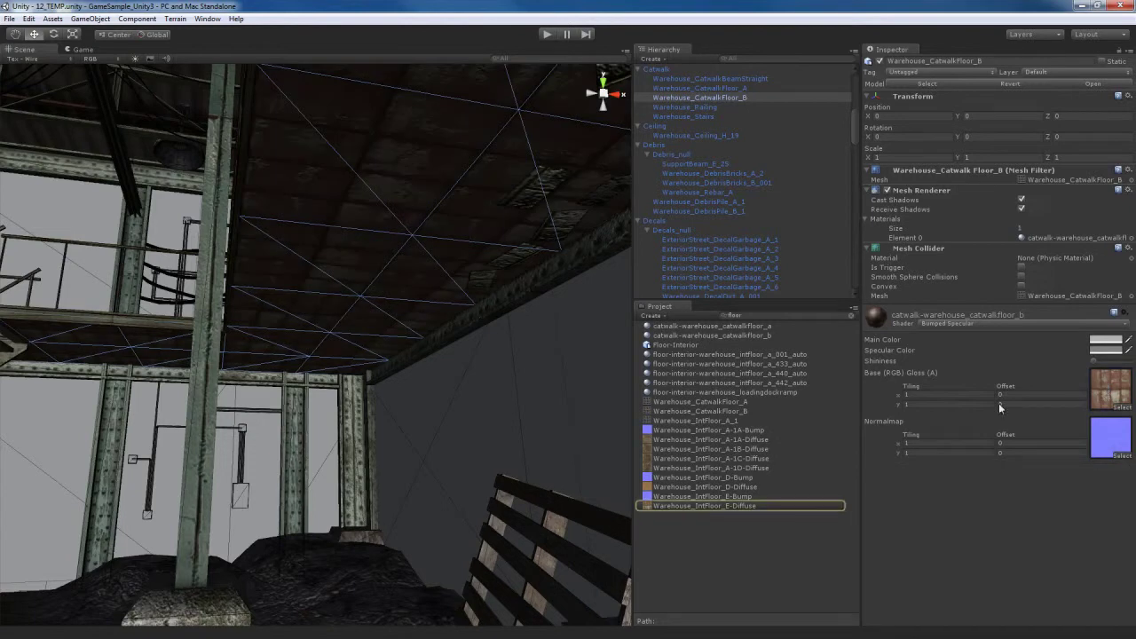
left_click(724, 506)
left_click(937, 147)
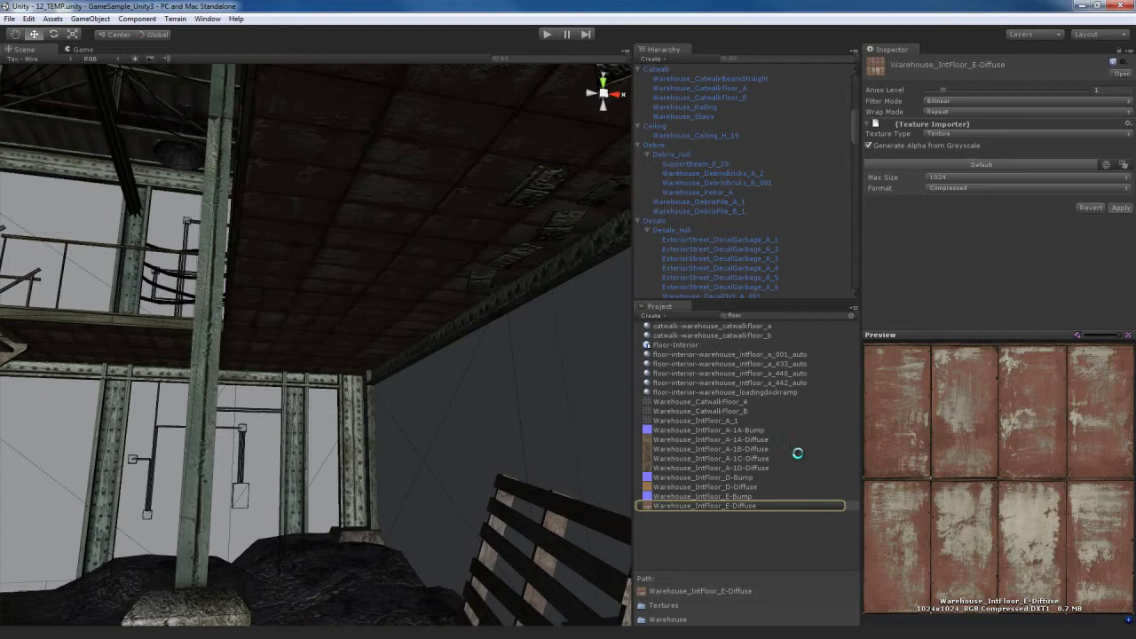
- Switch the transform handle to Pivot and lower Warehouse_CatwalkFloor_B to a Y position of about -0.12
right_click_drag(474, 387, 358, 376)
left_click(427, 313)
left_click(326, 298)
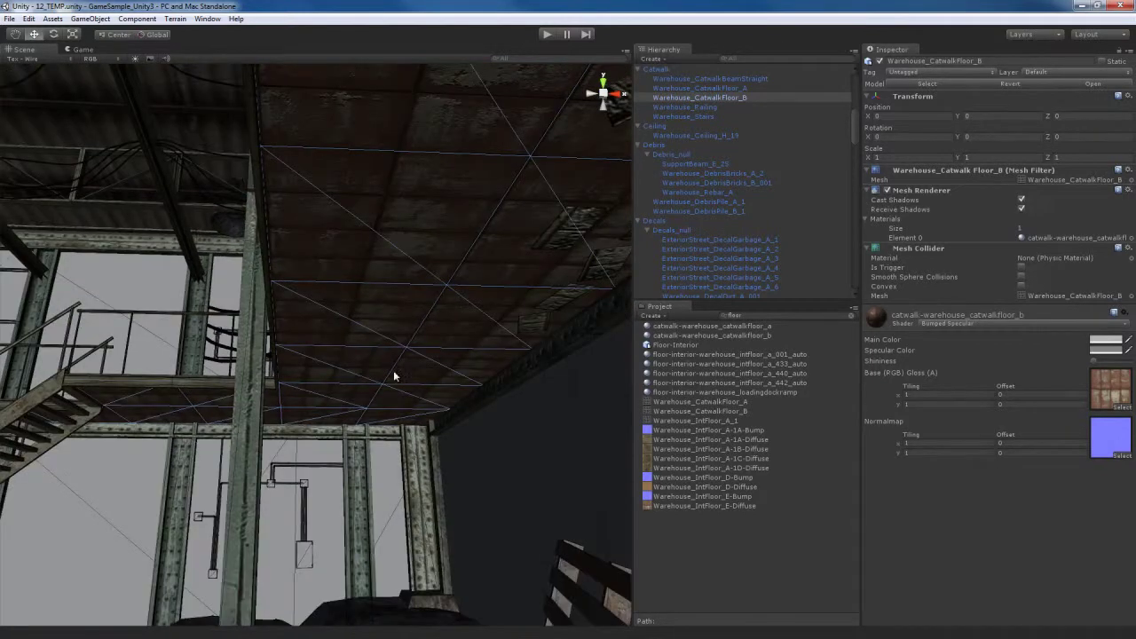
right_click_drag(424, 346, 391, 395)
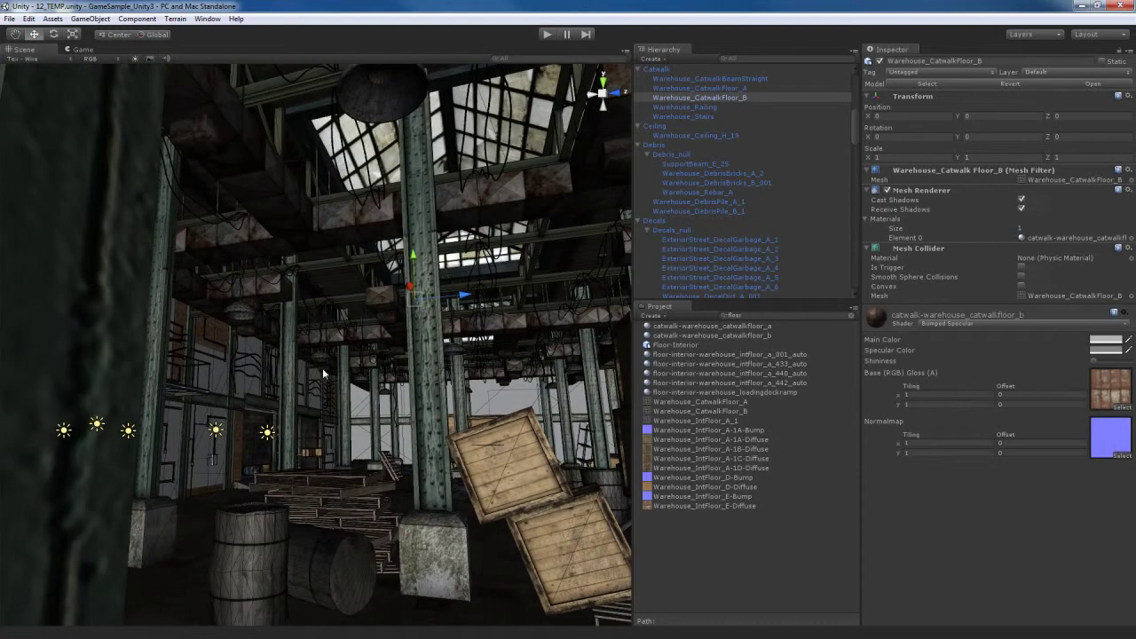
right_click_drag(323, 374, 381, 406)
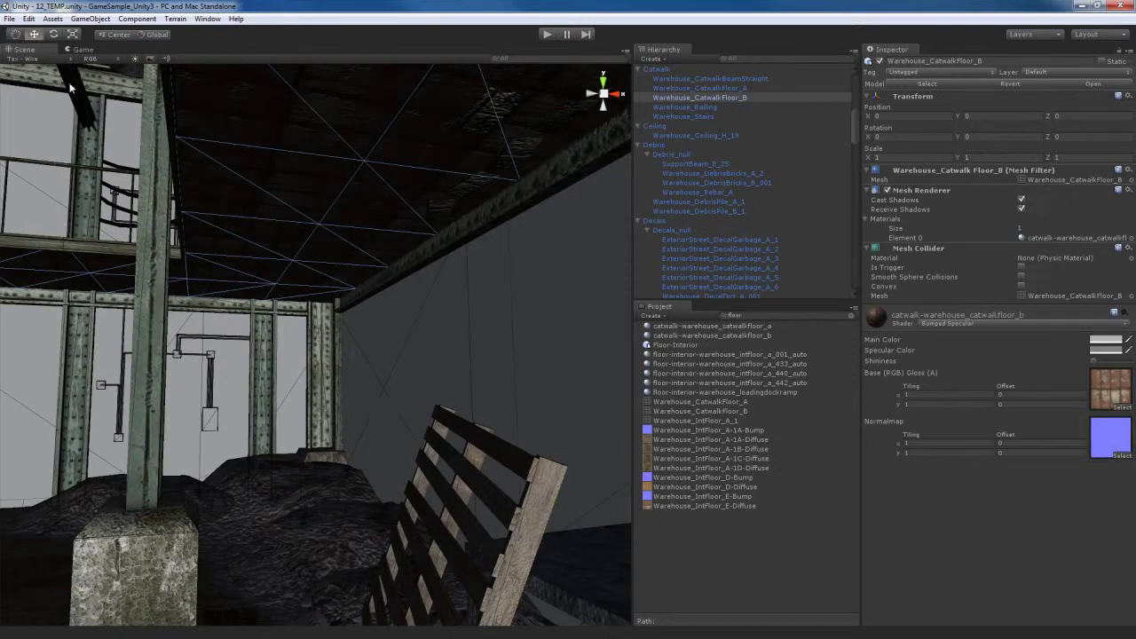
left_click(122, 36)
right_click_drag(381, 422, 181, 481)
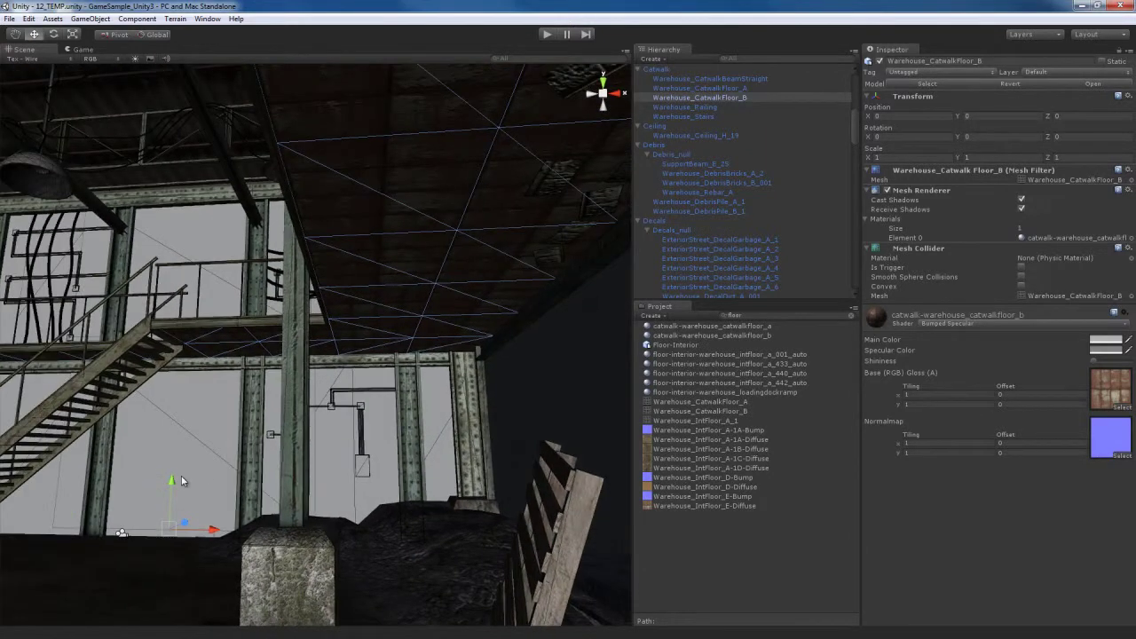
left_click_drag(173, 484, 172, 485)
- Select the small junction box Warehouse_Wallbox_D_59 on the wall pipes beneath the catwalk
right_click_drag(411, 425, 398, 324)
key("w")
middle_click_drag(399, 319, 398, 333)
right_click_drag(399, 338, 398, 342)
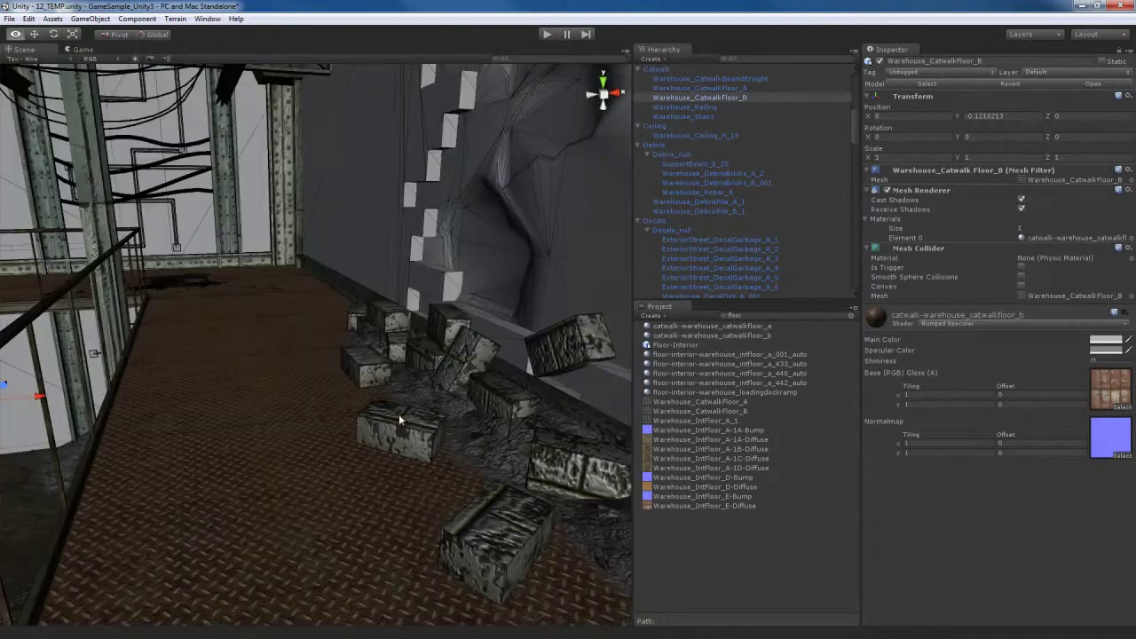
right_click_drag(399, 415, 378, 384)
scroll(378, 384, "down", 2)
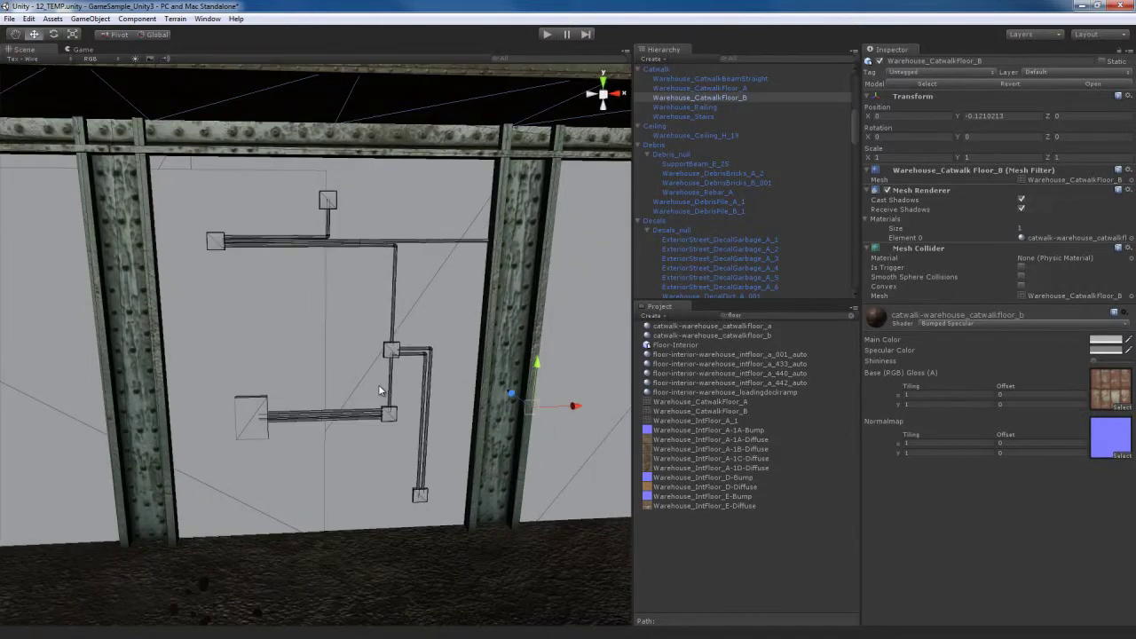
left_click(271, 415)
key("f")
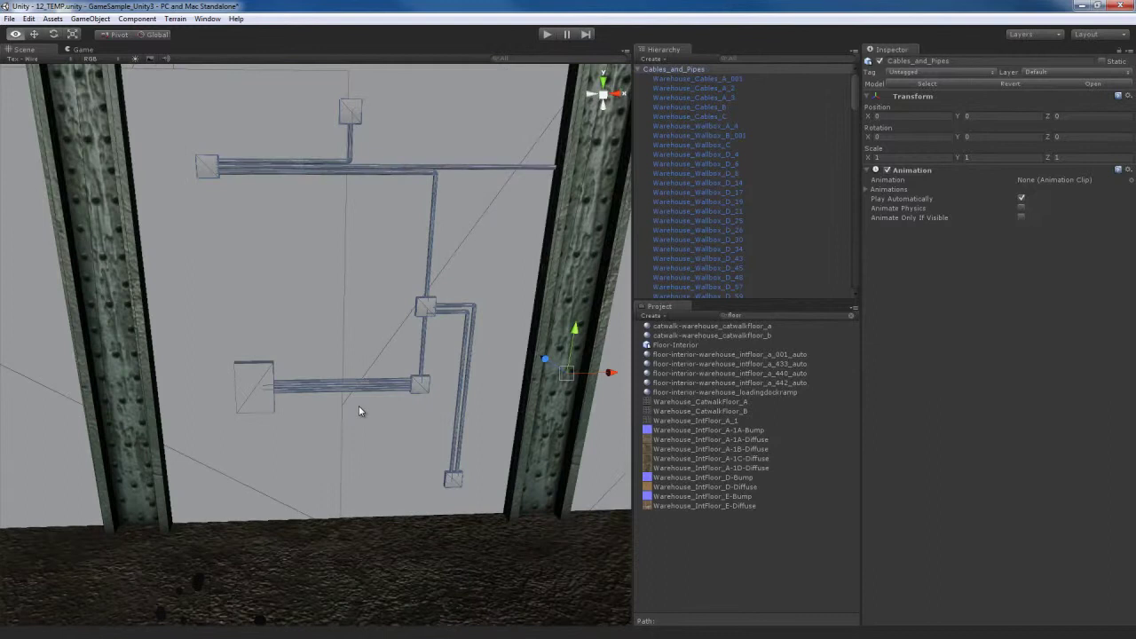
key("w")
left_click(422, 386)
mouse_move(421, 385)
right_mouse_down()
mouse_move(438, 384)
mouse_move(410, 393)
right_mouse_up()
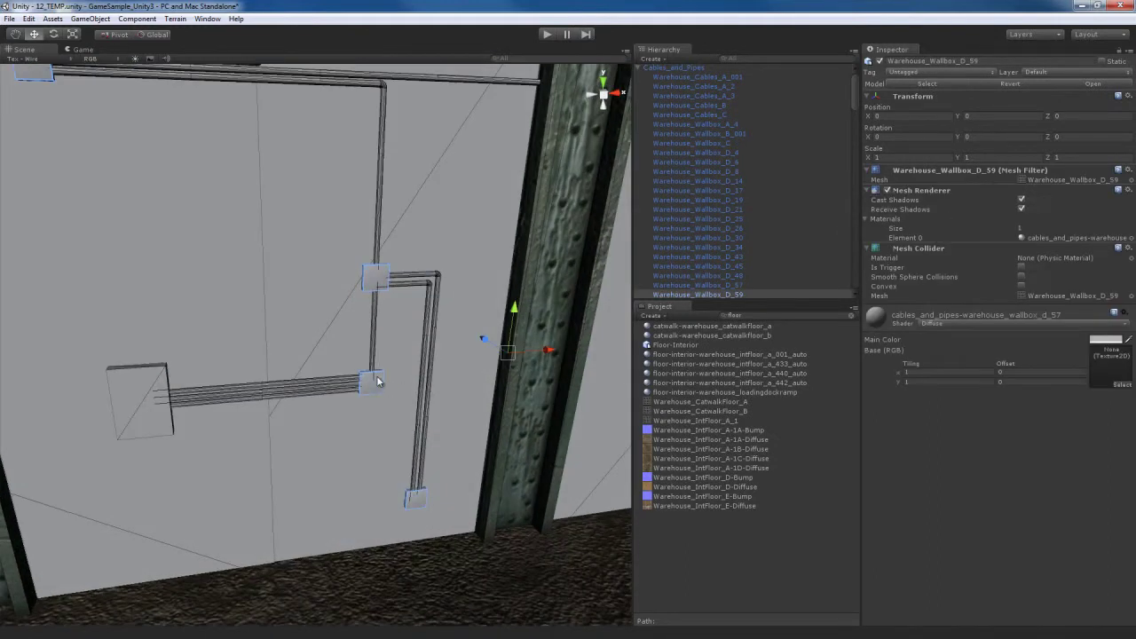
- Search the project for "wallbox" and assign Warehouse_Wallbox_D-Diffuse as the junction box material's base texture, keeping the Diffuse shader
left_click(987, 324)
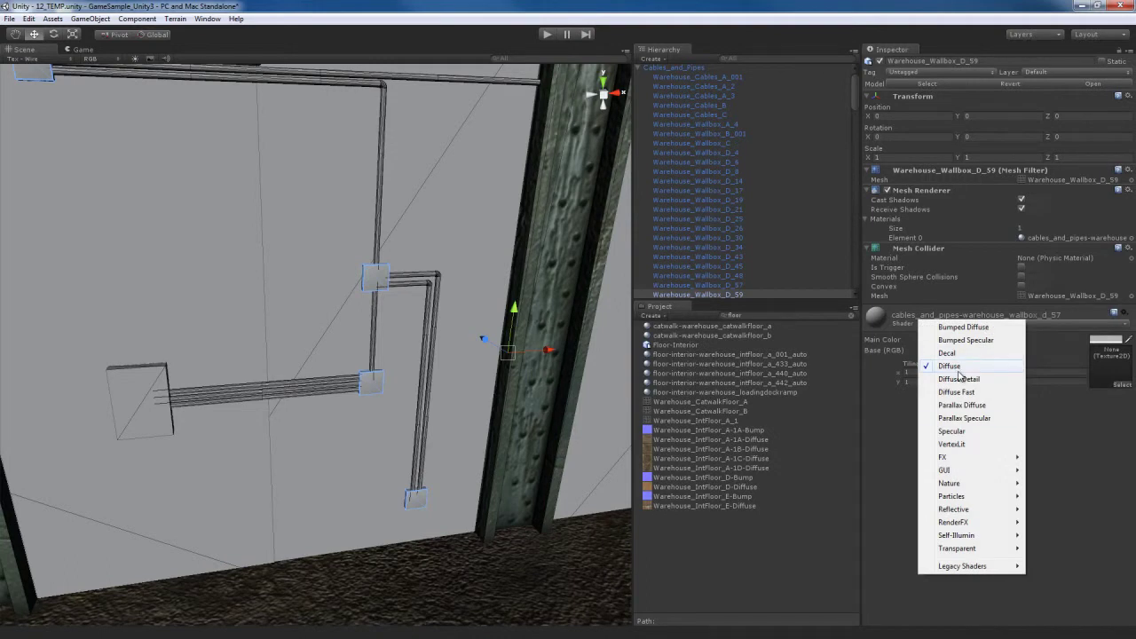
left_click(976, 437)
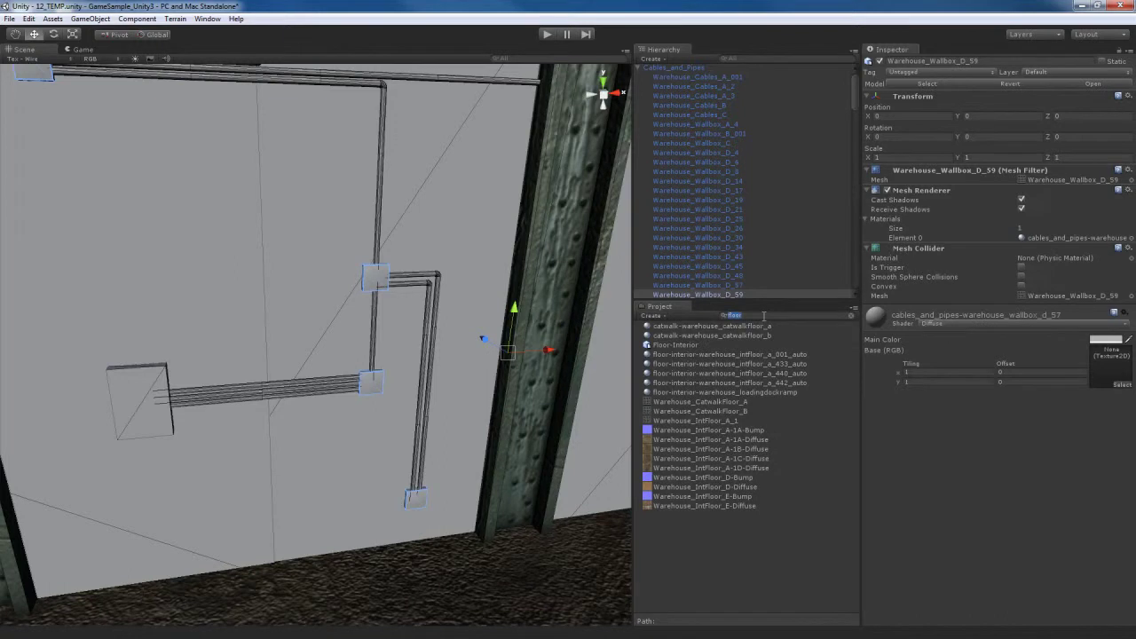
type("wallbo")
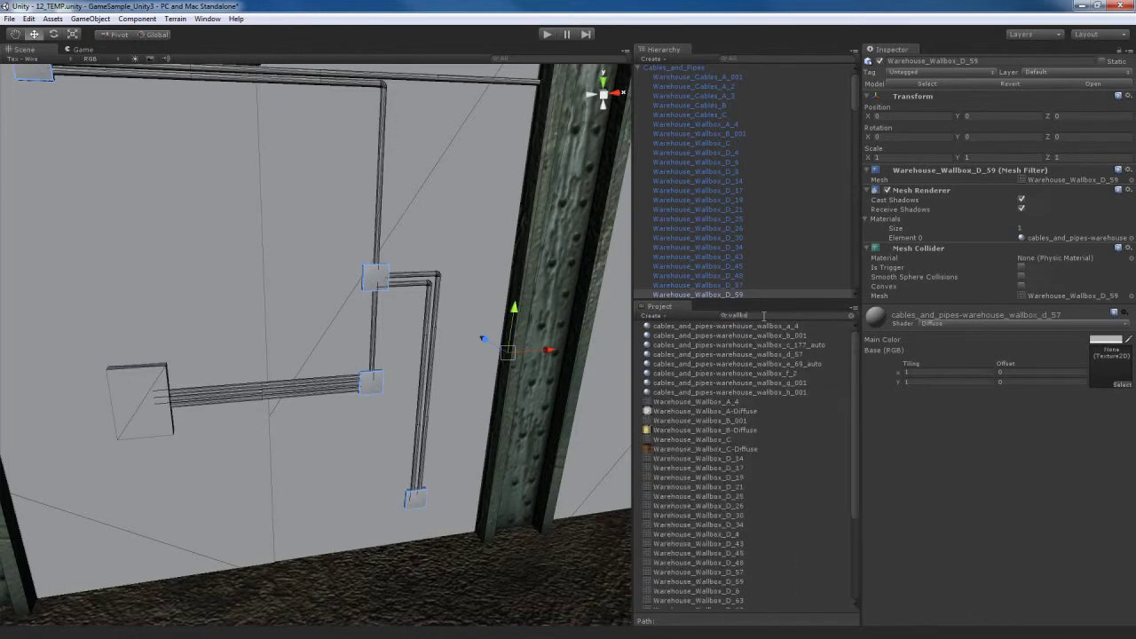
type("x")
scroll(720, 467, "down", 5)
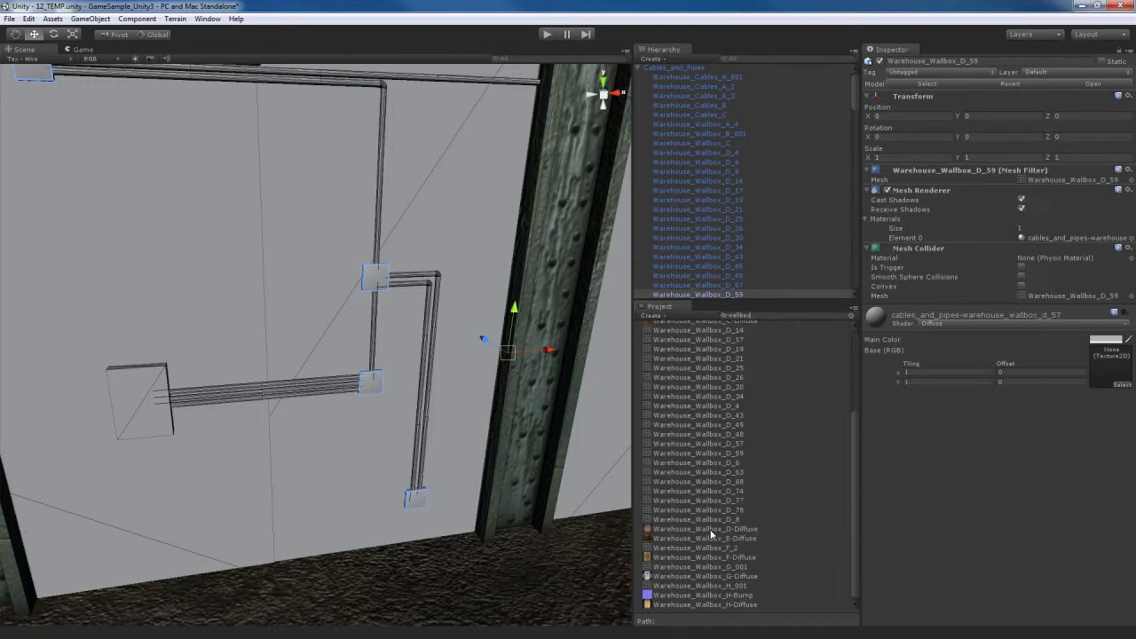
left_click_drag(711, 533, 1120, 378)
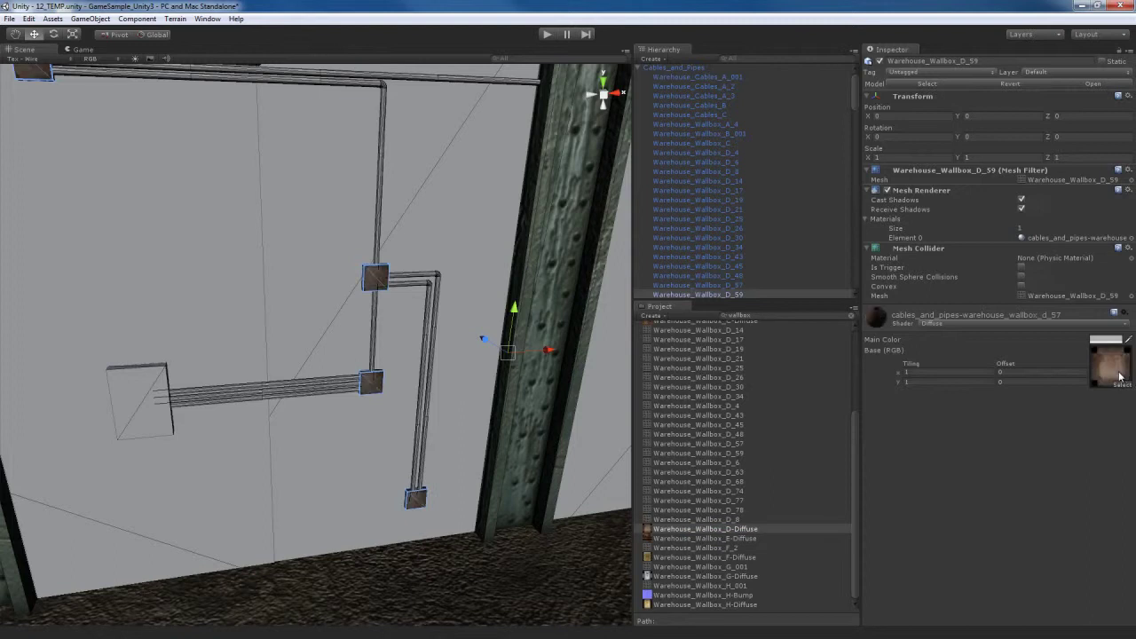
- Select the large wall box Warehouse_Wallbox_H_001 and assign Warehouse_Wallbox_H-Diffuse as its base texture
key("w")
right_click_drag(394, 403, 372, 324)
key("s")
key("w")
key("d")
scroll(371, 328, "down", 5)
left_click_drag(346, 394, 409, 399, "alt")
left_click(212, 453)
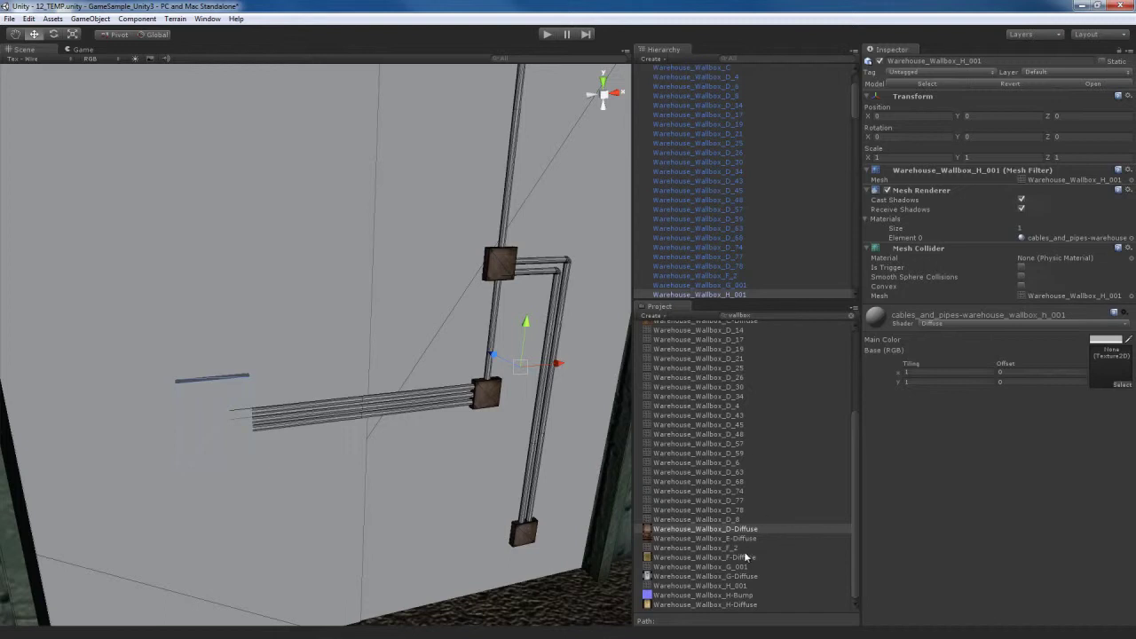
left_click_drag(715, 607, 1109, 362)
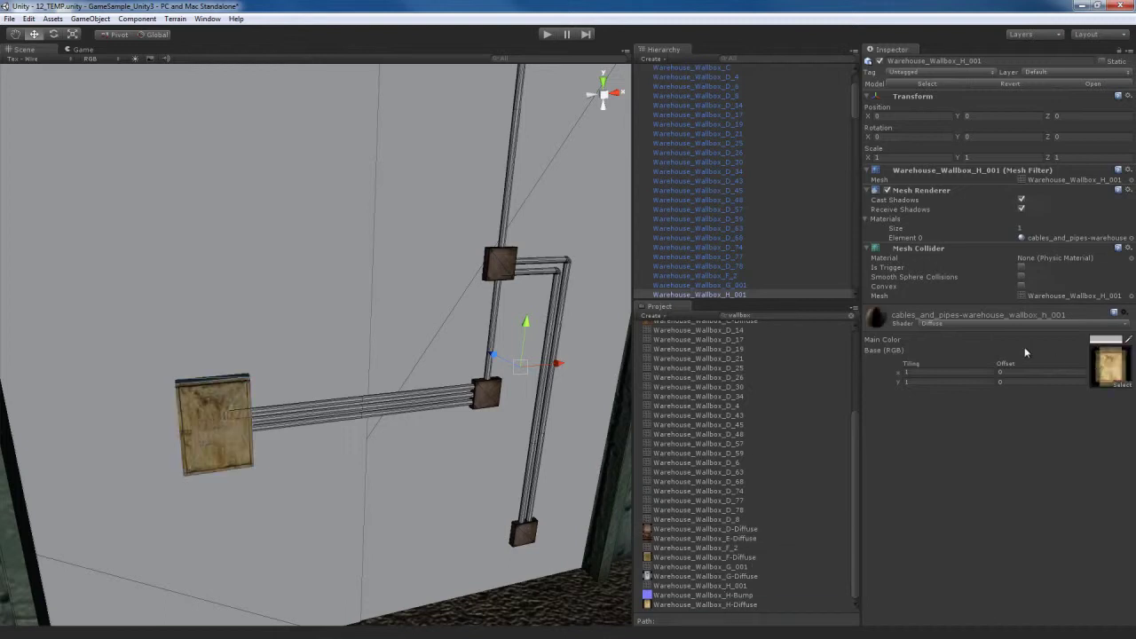
- Set the wall box H material to Bumped Specular with Warehouse_Wallbox_H-Bump as fixed normal map, and enable alpha generation from greyscale on Warehouse_Wallbox_H-Diffuse
left_click(1021, 323)
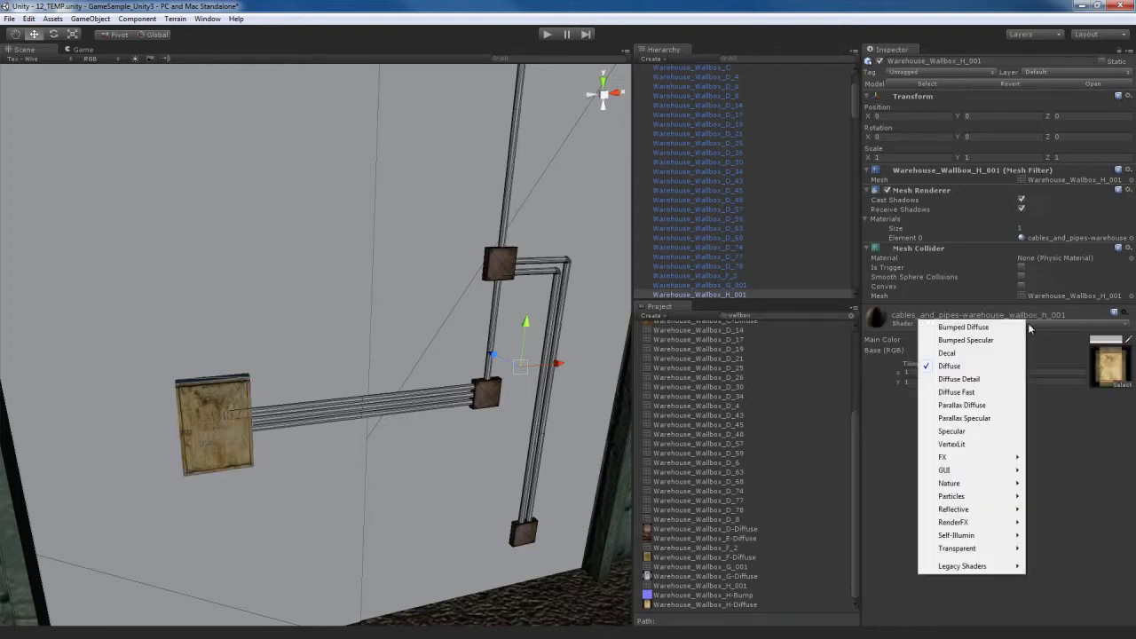
left_click(968, 340)
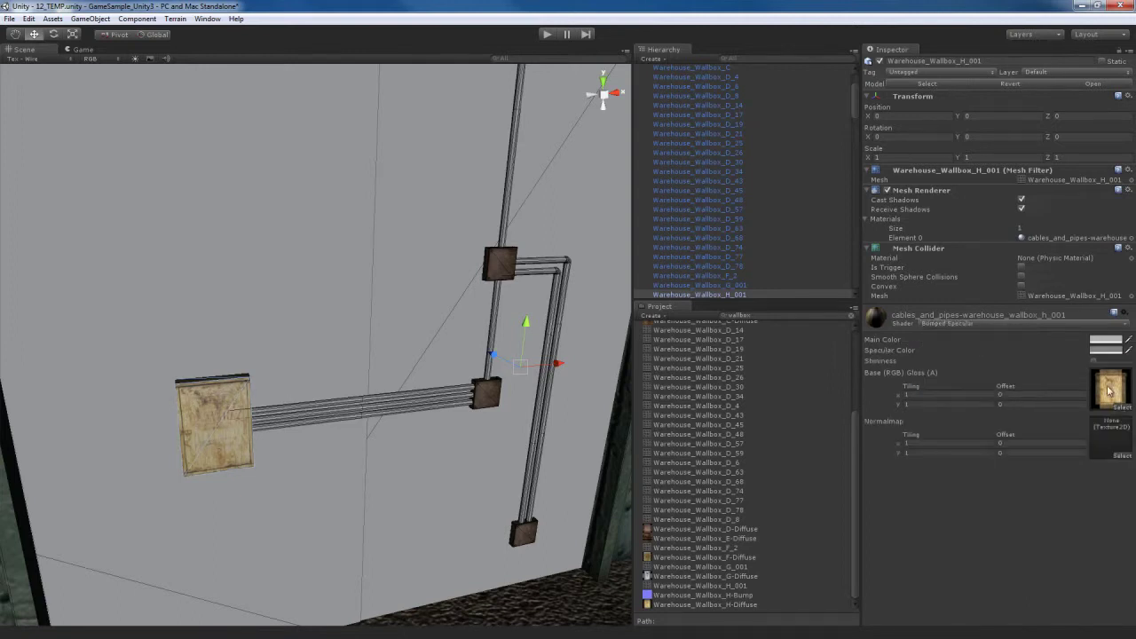
left_click_drag(722, 599, 1111, 442)
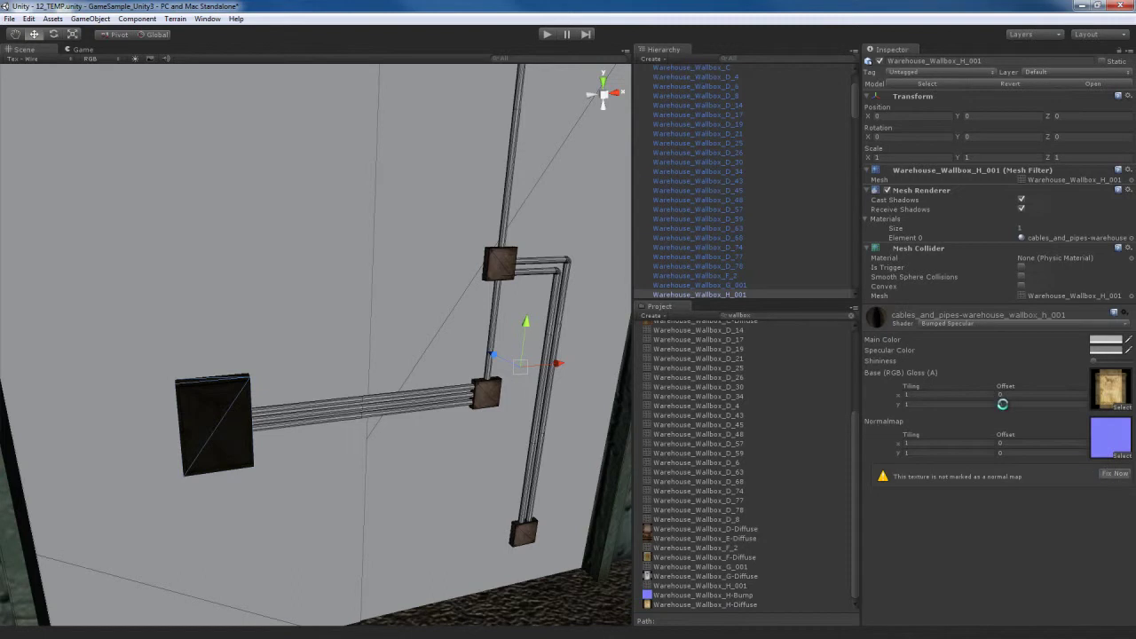
left_click(1100, 384)
left_click(731, 605)
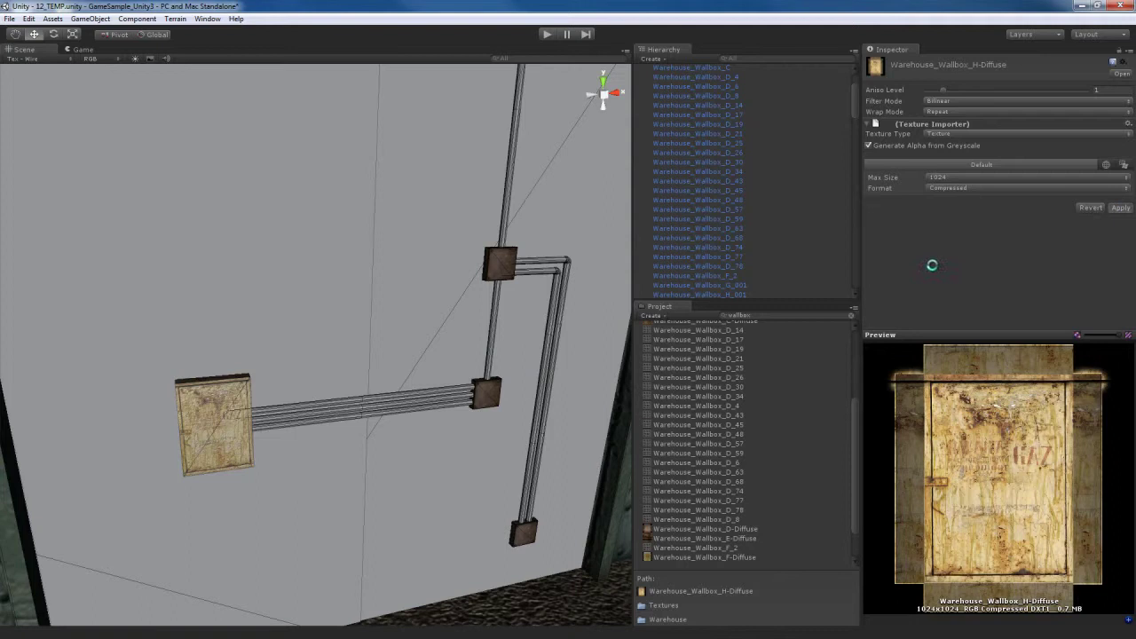
- Select the pipes Warehouse_Wallbox_C and assign Warehouse_Wallbox_E-Diffuse to the wallbox_e_69_auto material and Warehouse_Wallbox_C-Diffuse to the wallbox_c_177_auto material
right_click_drag(485, 416, 492, 407)
key("d")
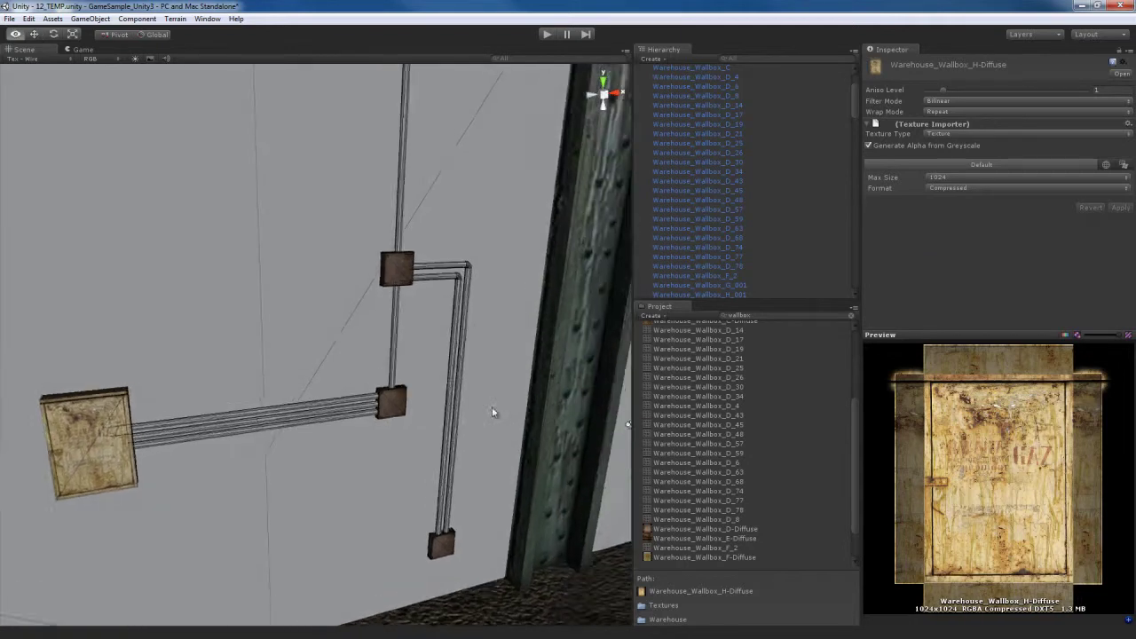
scroll(492, 407, "up", 1)
left_click(484, 311)
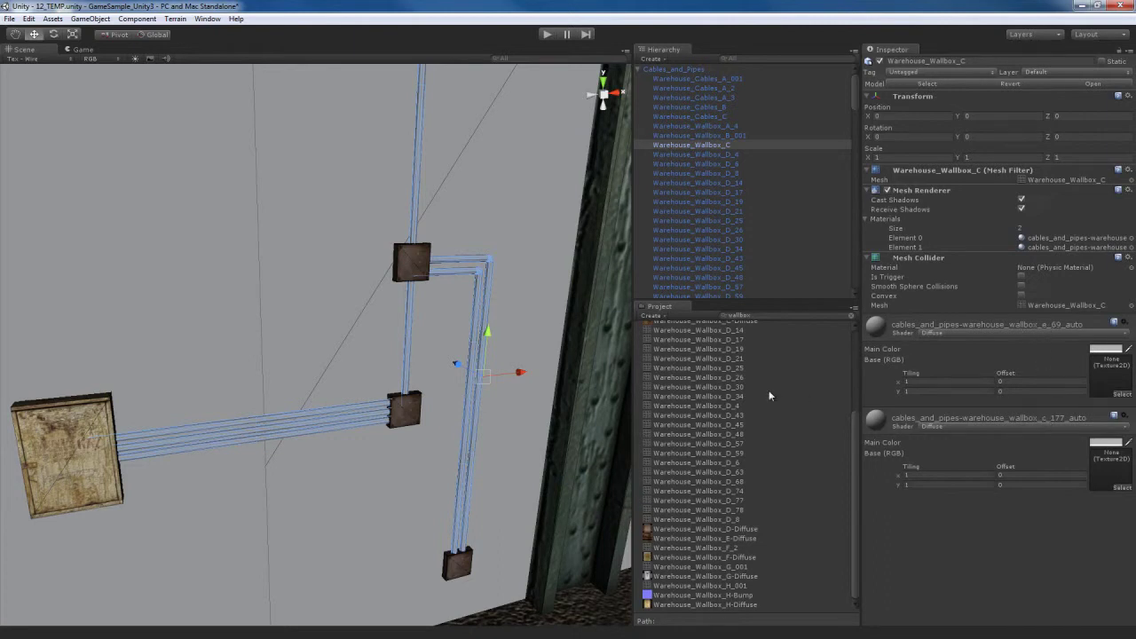
scroll(771, 456, "up", 3)
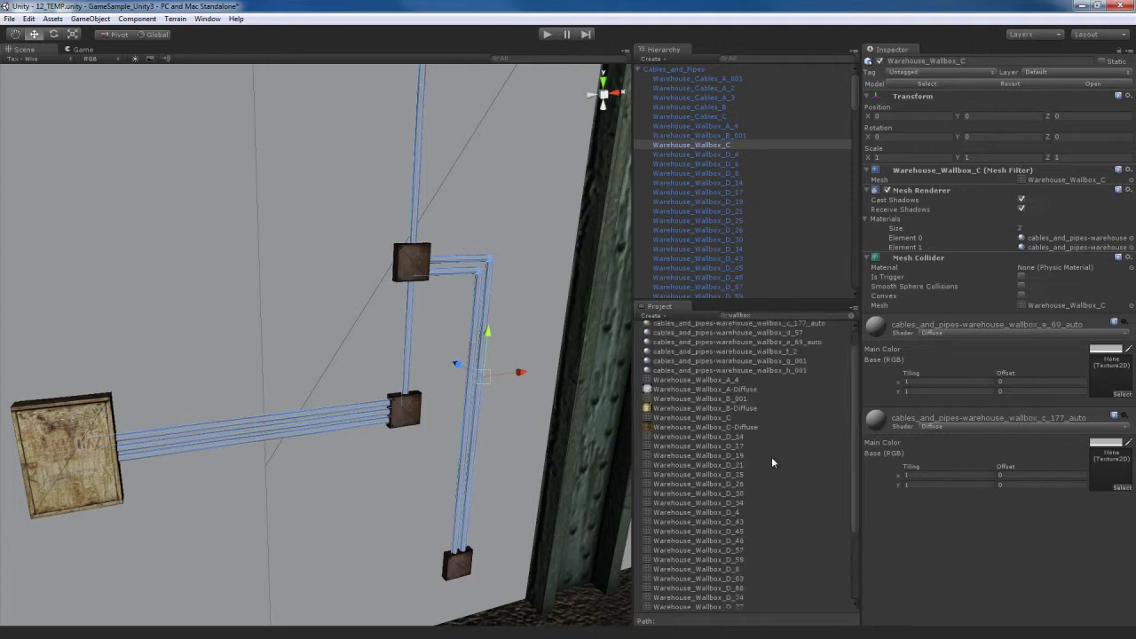
scroll(771, 457, "down", 3)
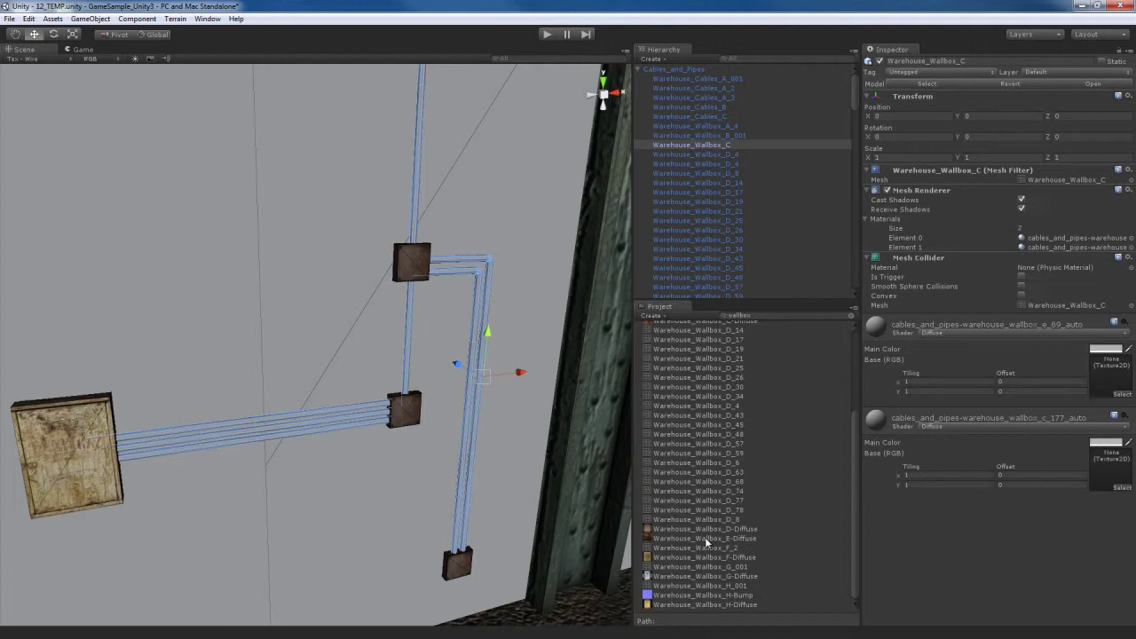
left_click_drag(706, 539, 1098, 376)
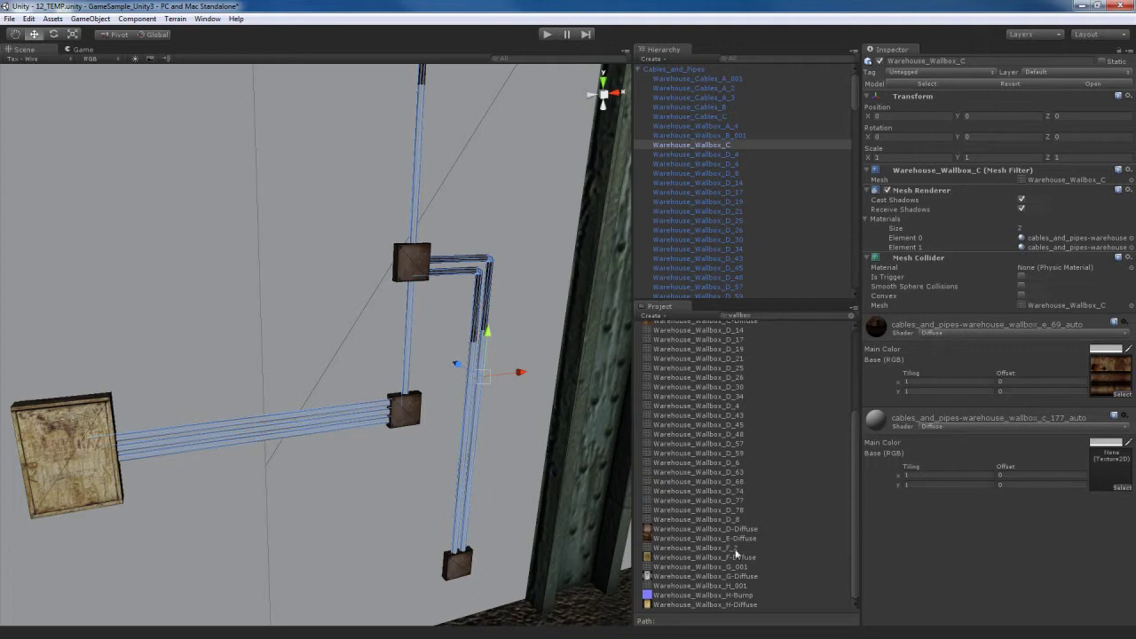
scroll(717, 569, "up", 5)
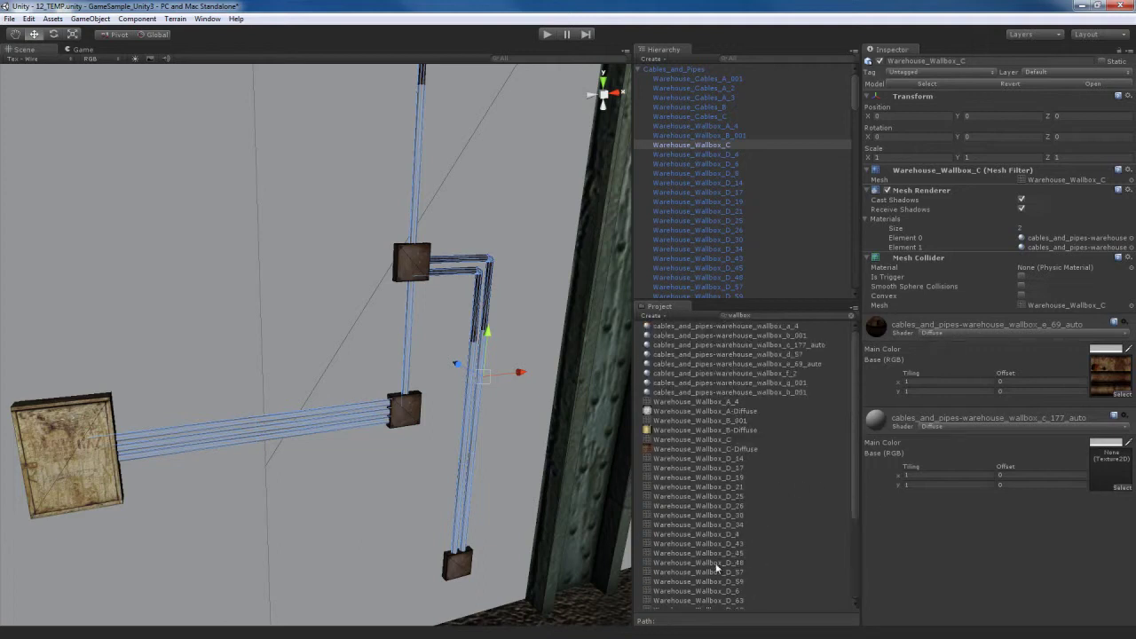
left_click_drag(700, 449, 1103, 464)
- Select the wall box Warehouse_Wallbox_B_001 and assign Warehouse_Wallbox_B-Diffuse as its base texture
left_click_drag(424, 404, 529, 512, "alt")
key("s")
right_click_drag(451, 441, 489, 418)
key("w")
key("f")
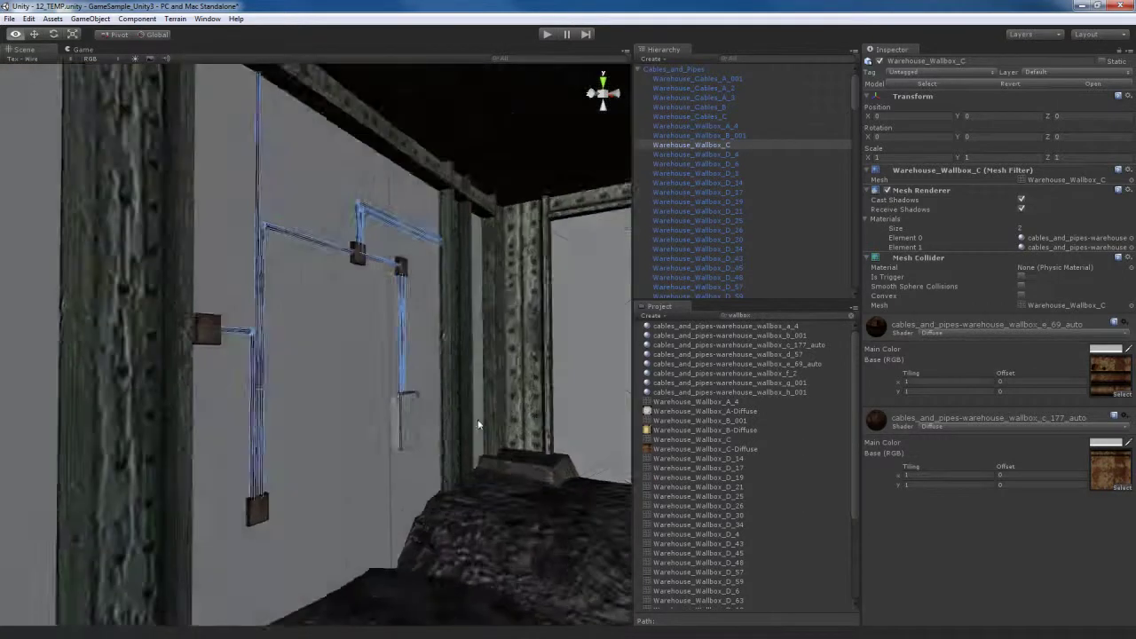
left_click(385, 393)
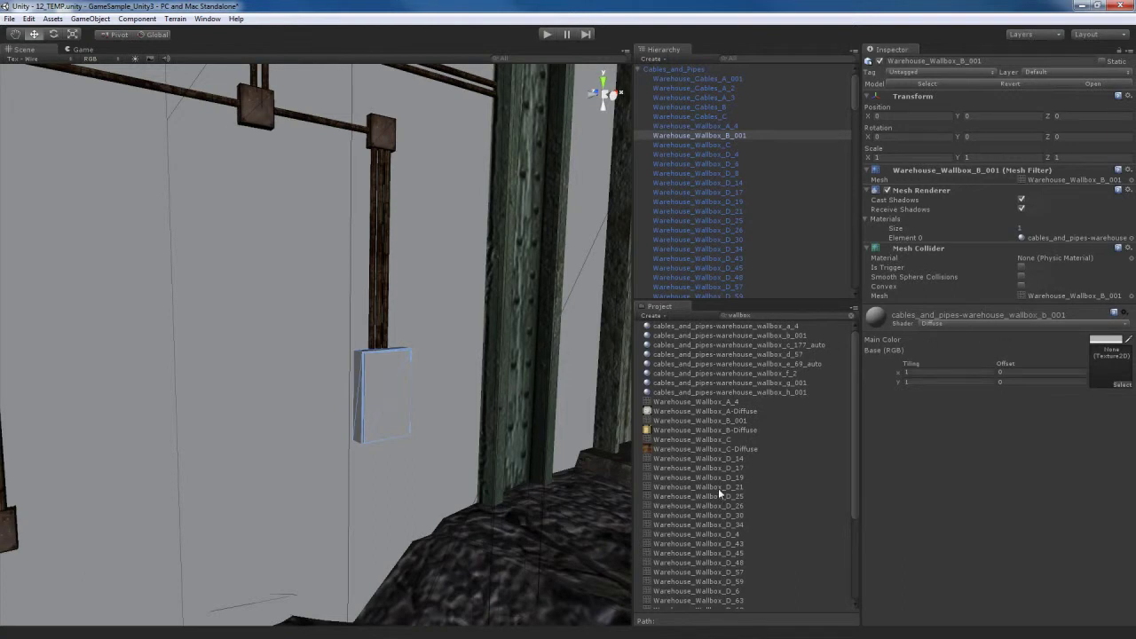
left_click_drag(707, 431, 1112, 362)
- Select the wall box Warehouse_Wallbox_F_2 beside the pipes and assign Warehouse_Wallbox_F-Diffuse as its base texture
key("s")
key("a")
right_click_drag(431, 382, 390, 406)
key("w")
left_click(276, 428)
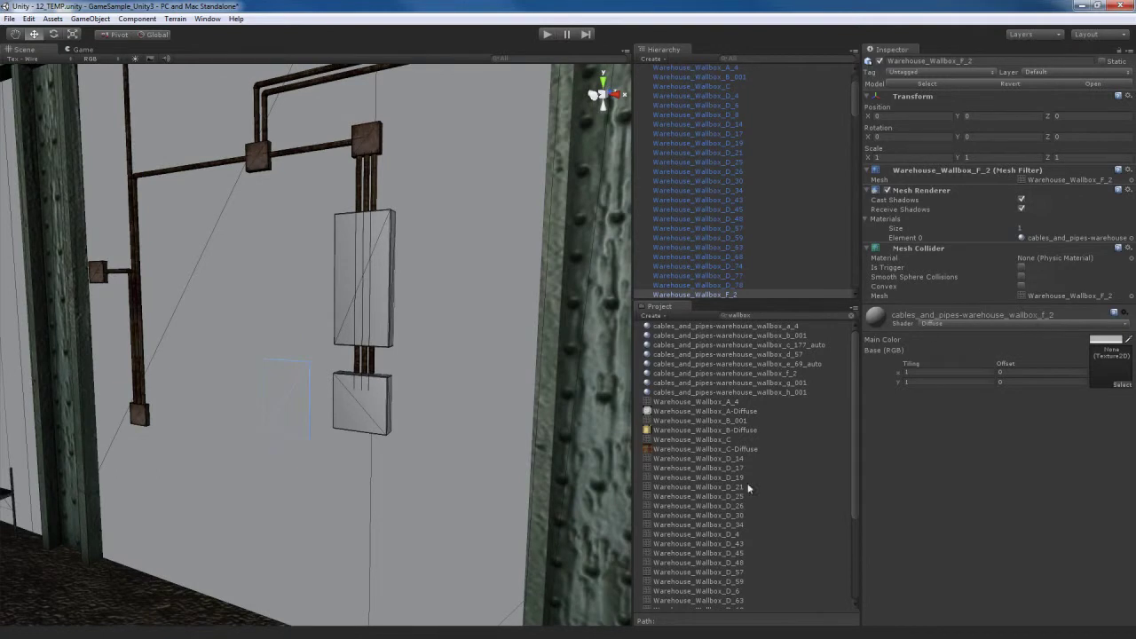
scroll(737, 515, "down", 5)
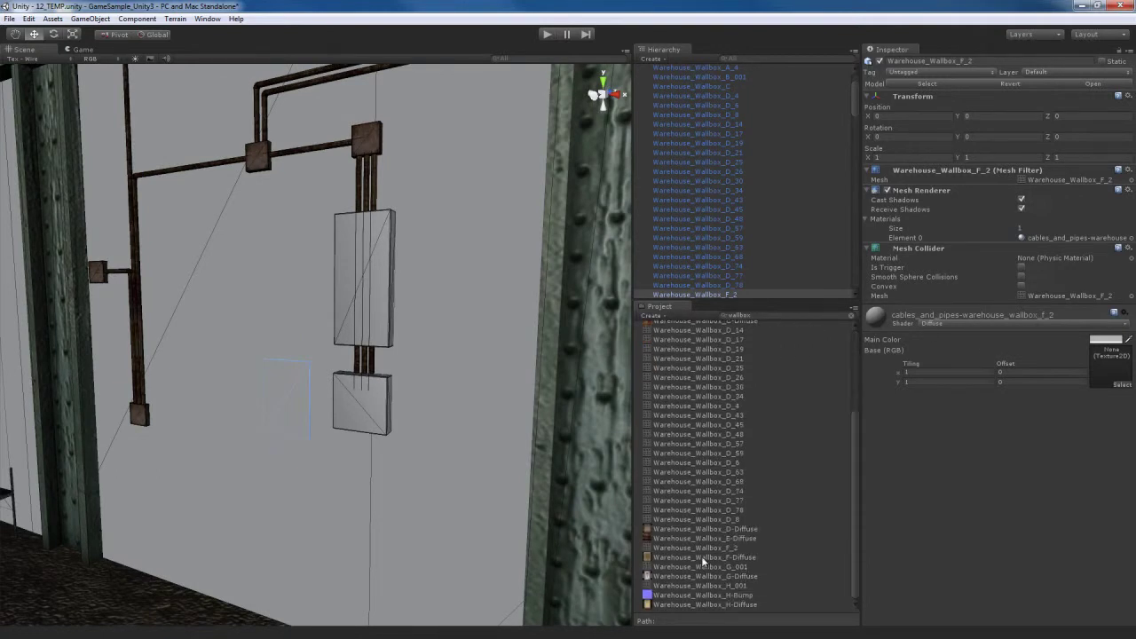
left_click_drag(702, 557, 1108, 367)
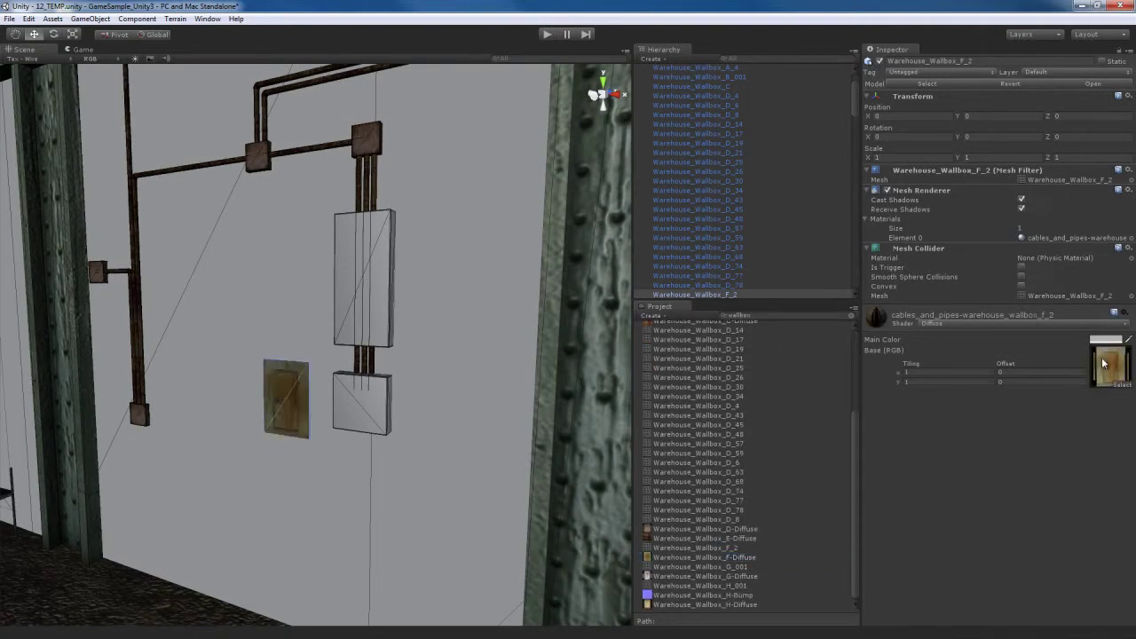
- Select the small wall box Warehouse_Wallbox_A_4 below the pipes and assign Warehouse_Wallbox_A-Diffuse as its base texture
left_click(373, 413)
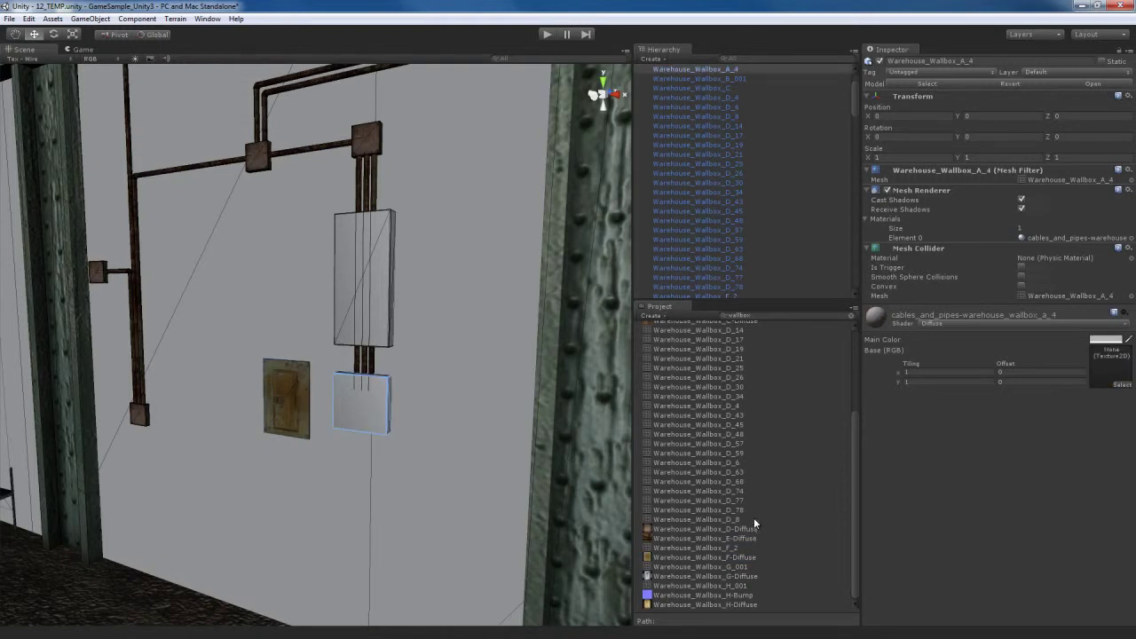
scroll(726, 542, "up", 5)
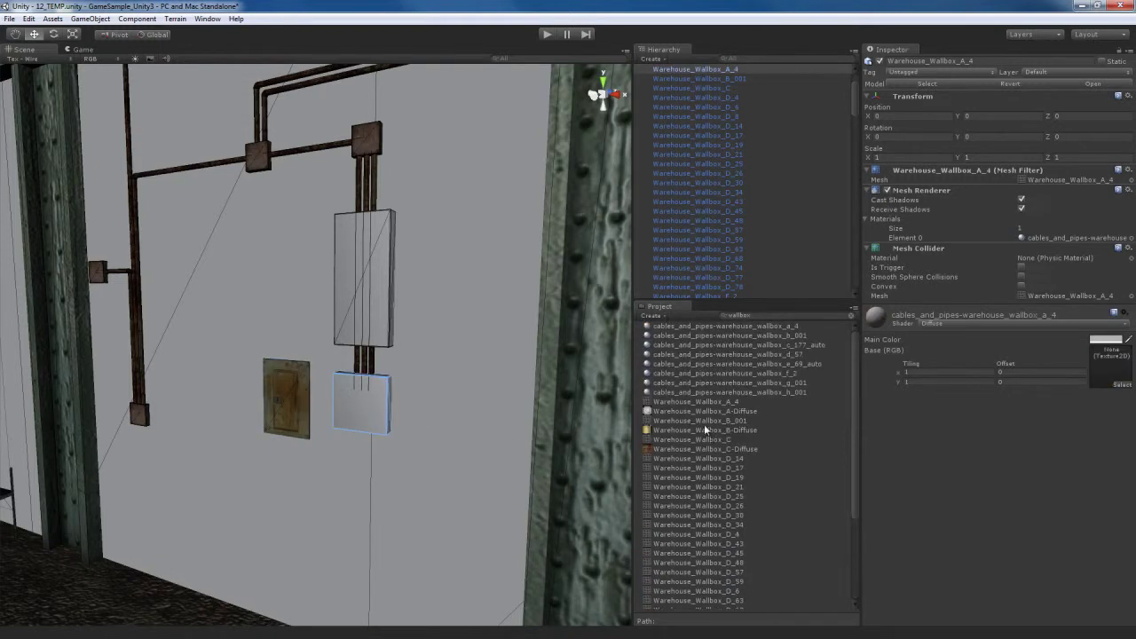
left_click_drag(710, 411, 1109, 366)
- Select the tall wall box Warehouse_Wallbox_G_001 and assign Warehouse_Wallbox_G-Diffuse as its base texture
left_click(358, 299)
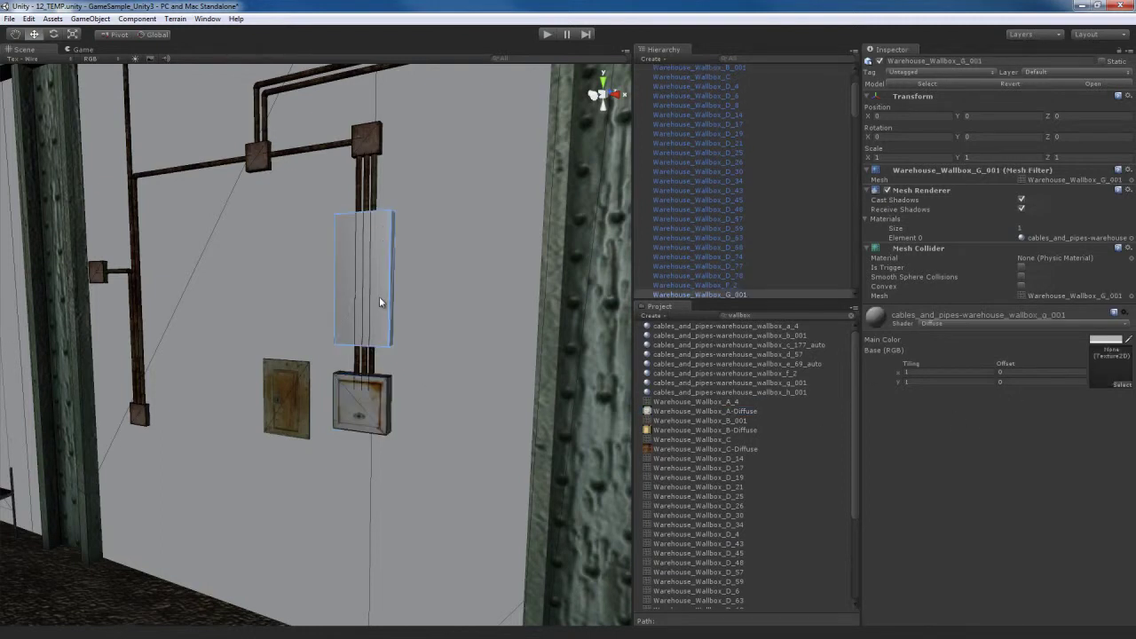
scroll(764, 514, "down", 5)
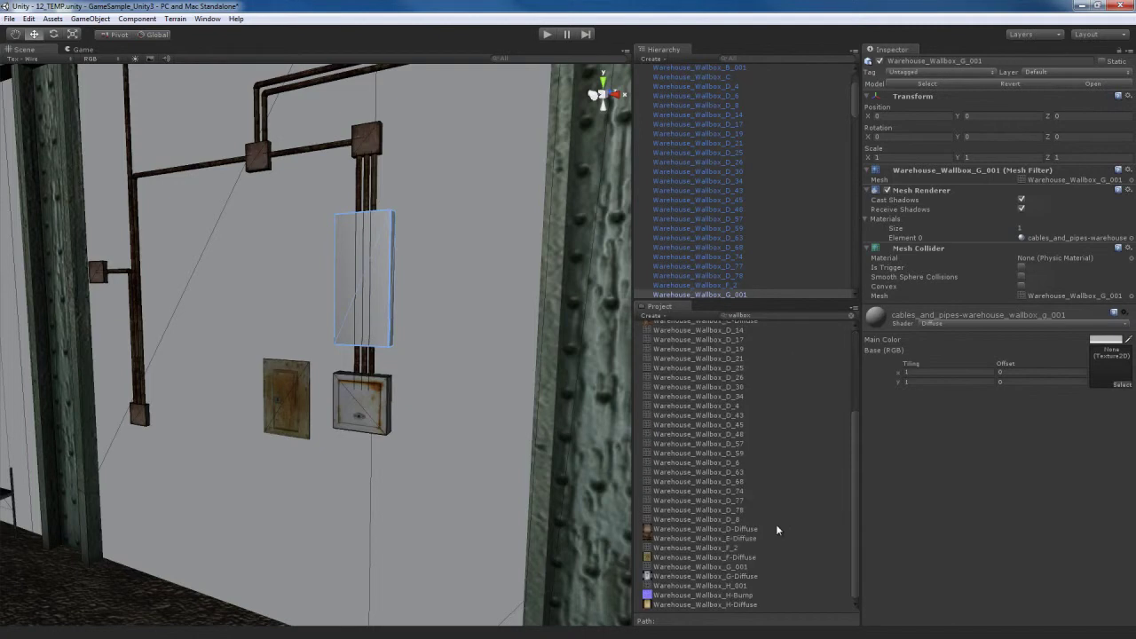
left_click_drag(718, 577, 1112, 364)
key("a")
right_click_drag(438, 388, 417, 442)
right_click_drag(235, 441, 359, 436)
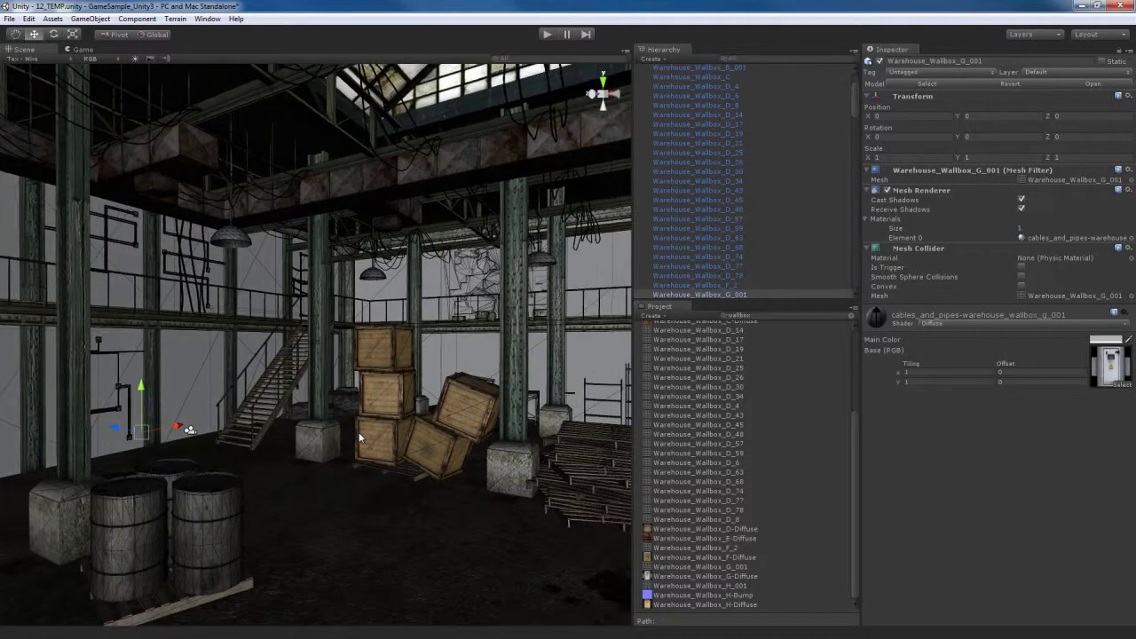